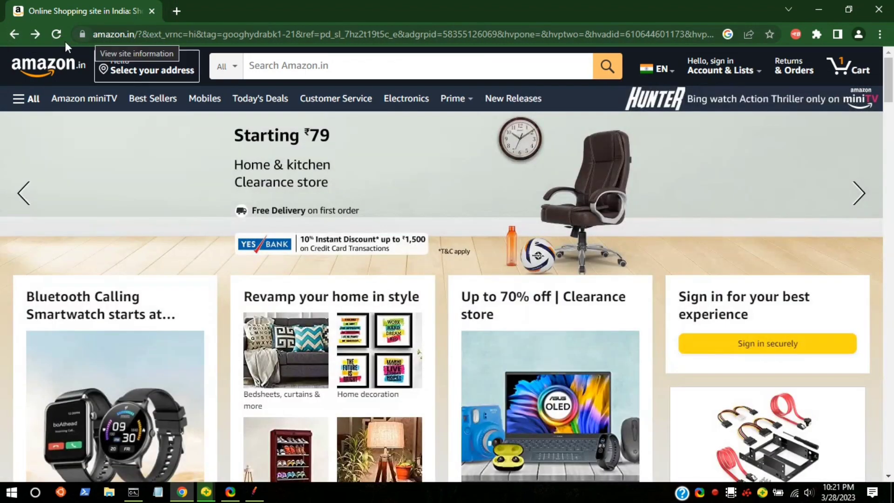
# Step: Name the BlazeMeter recording GRAPH_AMAZON and start recording on the Amazon home page
pyautogui.click(794, 34)
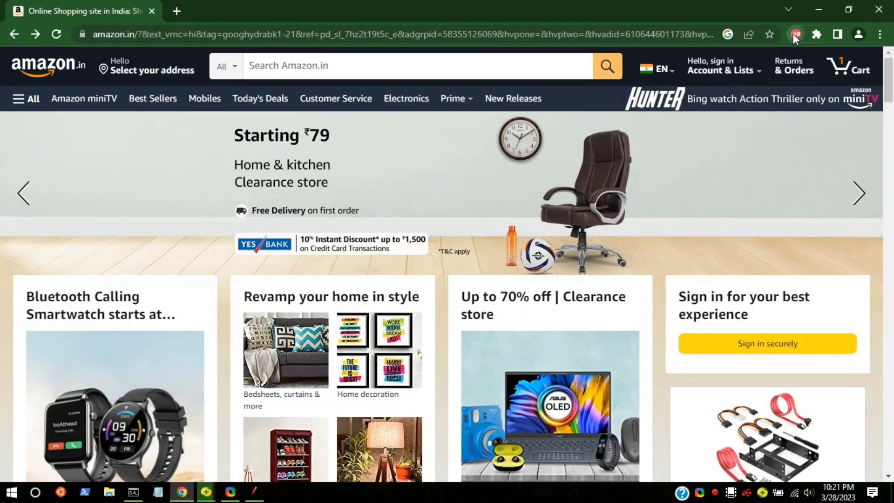
pyautogui.moveTo(696, 107); pyautogui.dragTo(531, 107)
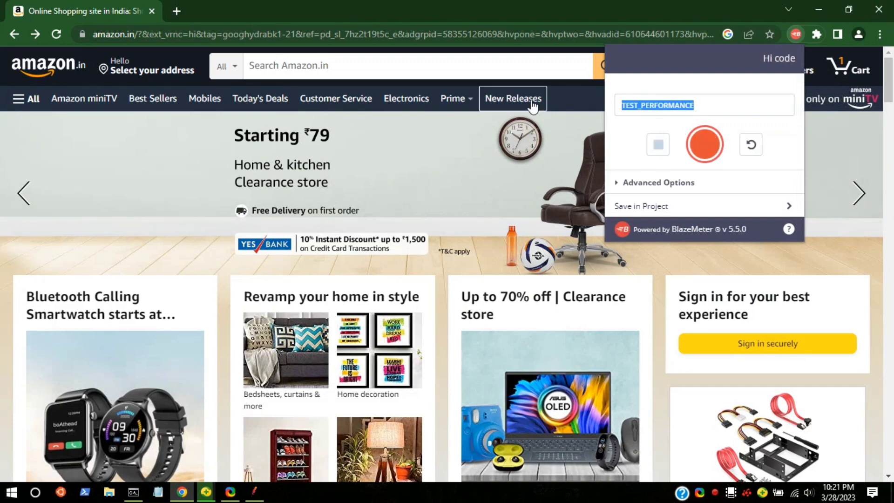
pyautogui.write('GRAPH_AMAZON')
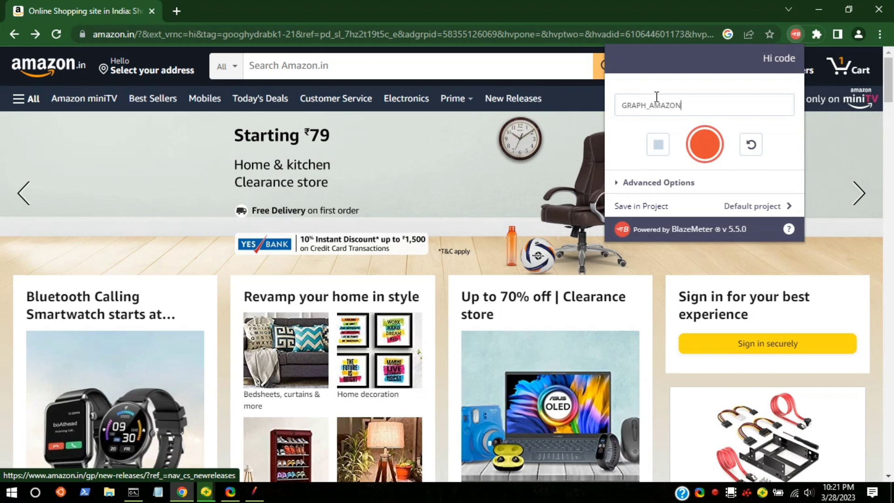
pyautogui.click(706, 146)
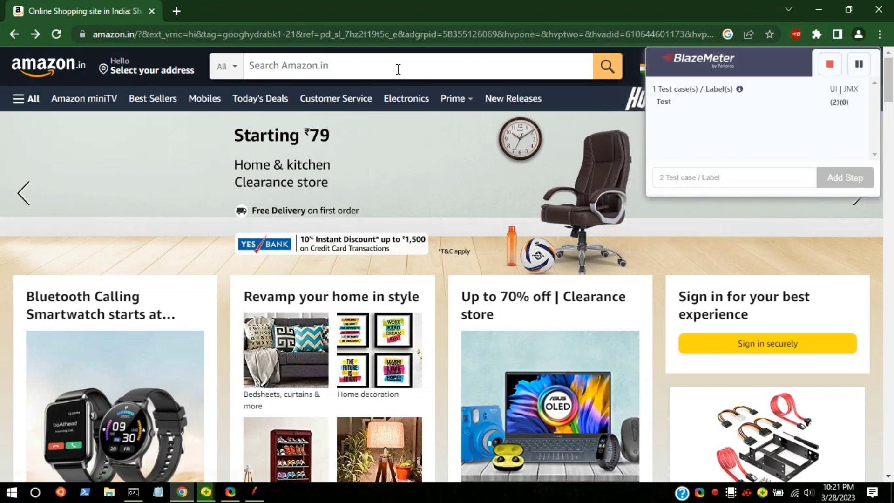
# Step: Rename the recorder's first test case label to Search
pyautogui.doubleClick(671, 101)
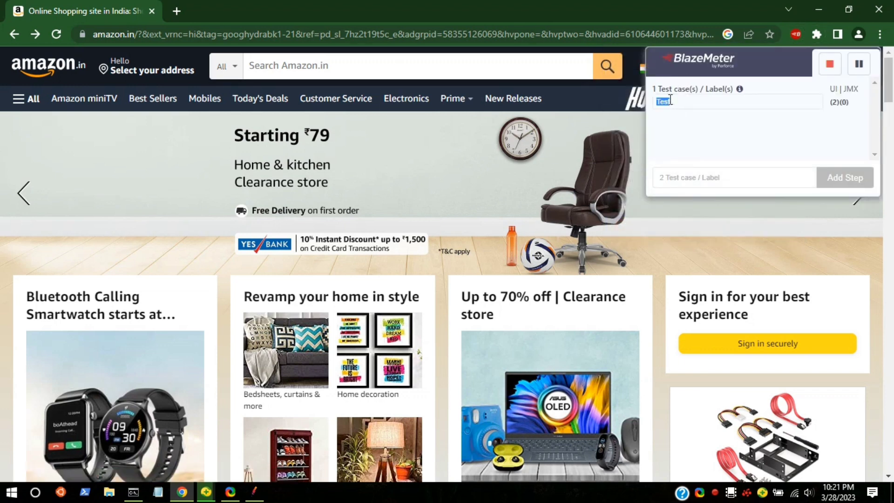
pyautogui.write('Search')
pyautogui.click(684, 102)
# Step: Search Amazon for "laptop" while the recording runs
pyautogui.click(465, 68)
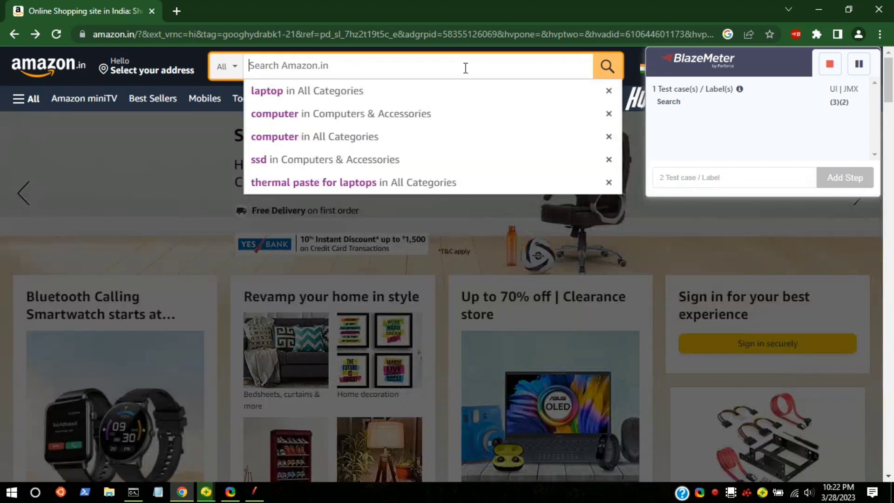
pyautogui.write('l')
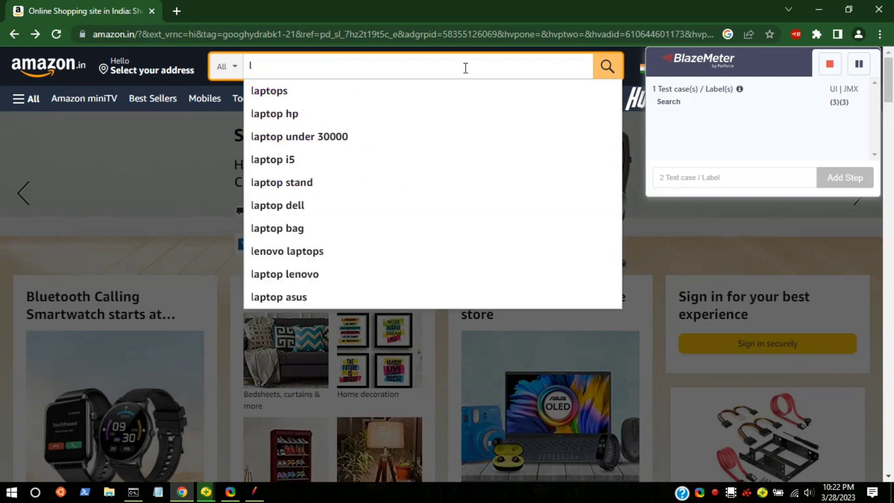
pyautogui.write('aptop')
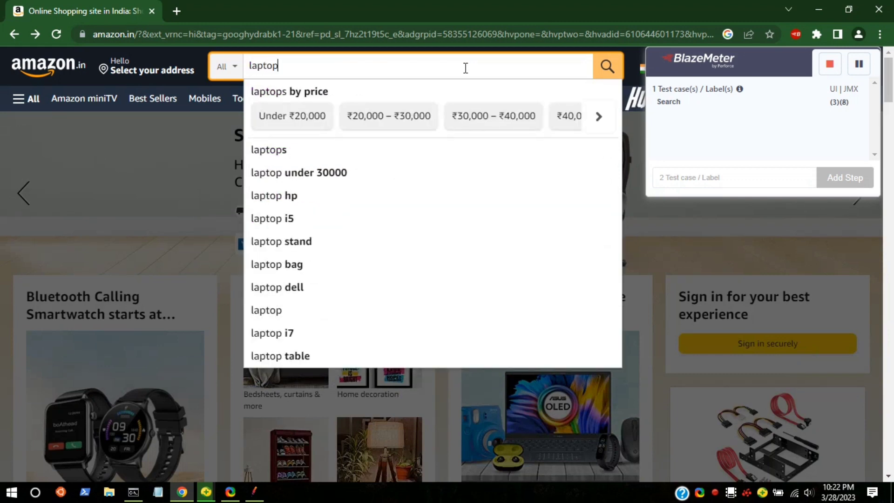
pyautogui.press('Return')
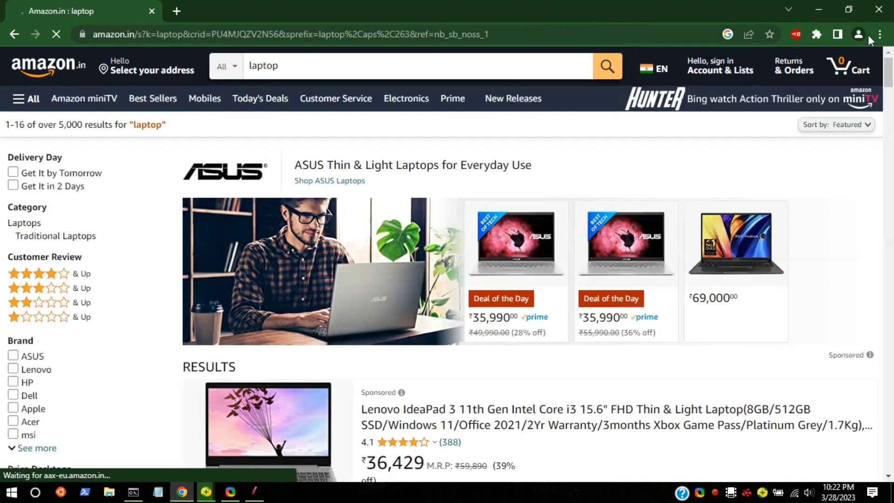
# Step: Bring up the BlazeMeter recorder over the search results and place it away from the search box
pyautogui.click(796, 35)
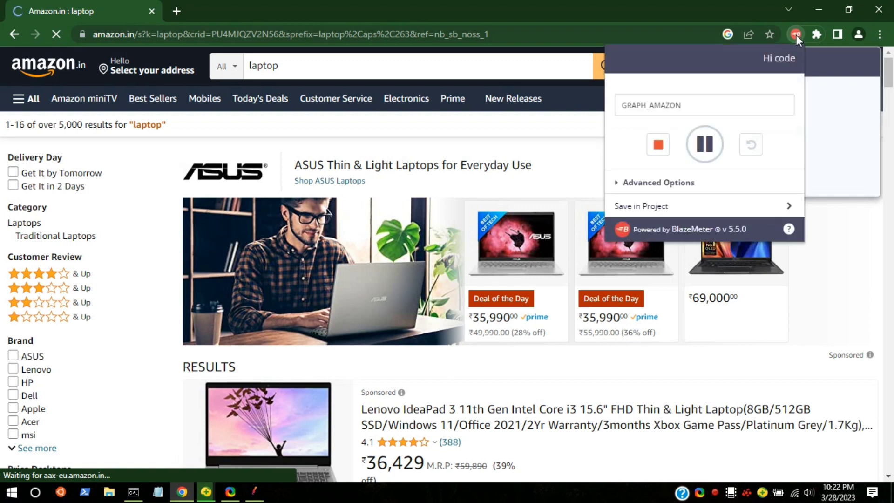
pyautogui.click(837, 73)
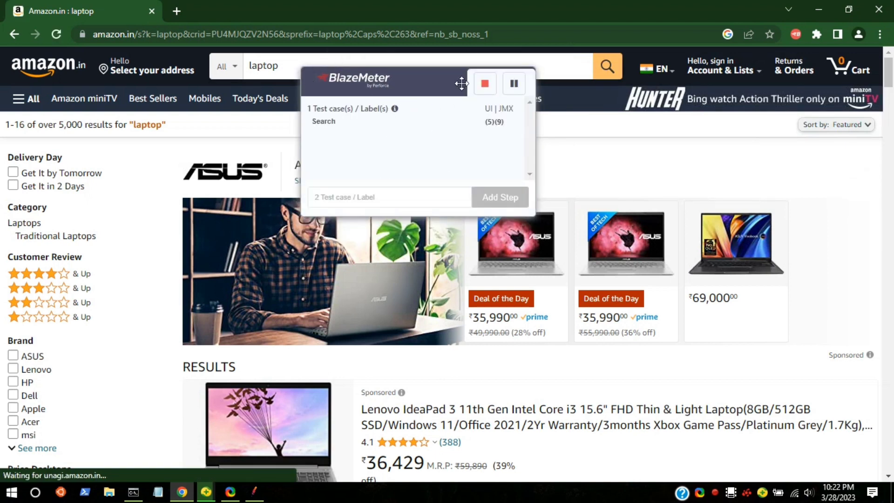
pyautogui.moveTo(412, 88); pyautogui.dragTo(743, 80)
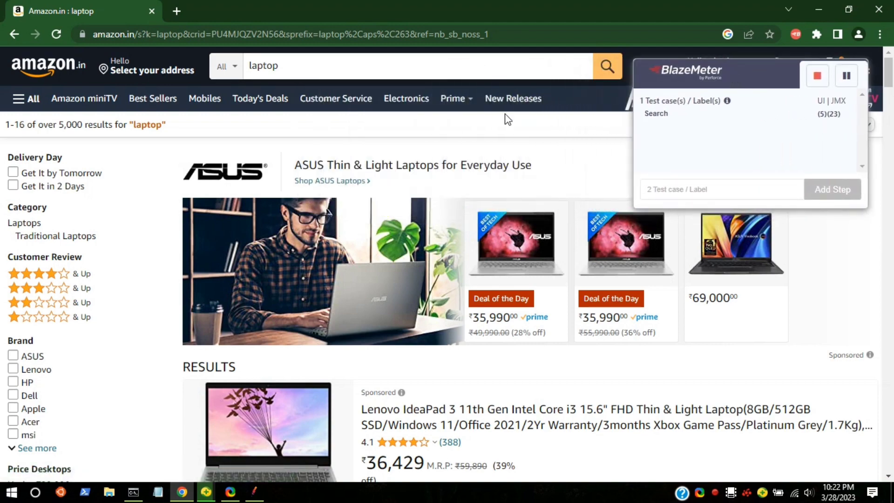
# Step: Browse the laptop results and add a second test case step named UseFilter to the recording
pyautogui.scroll(-10, 449, 149)
pyautogui.scroll(-3, 448, 147)
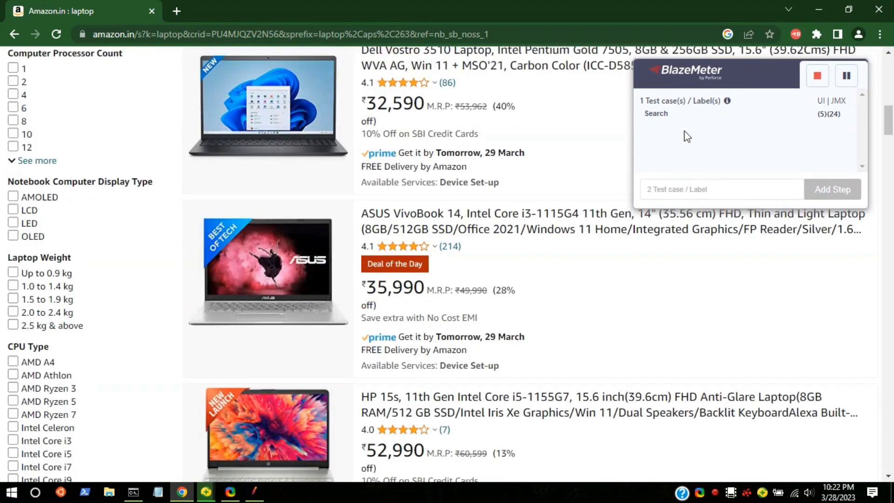
pyautogui.scroll(-20, 468, 158)
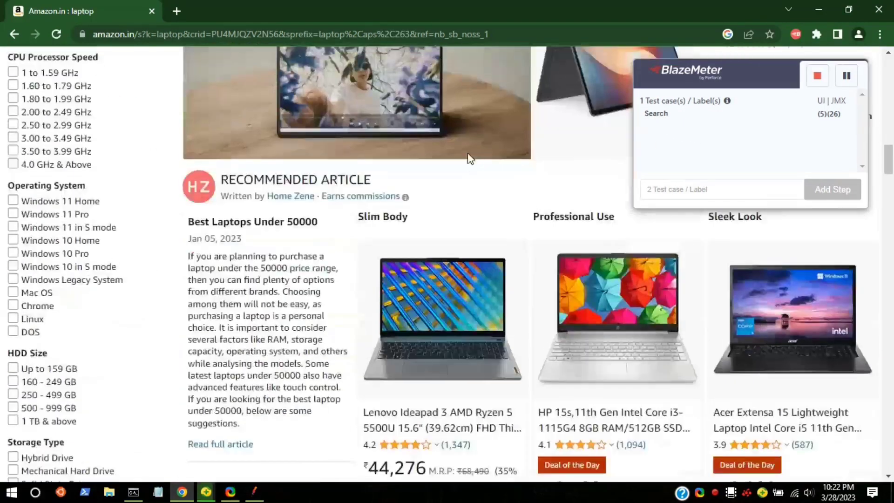
pyautogui.scroll(20, 463, 160)
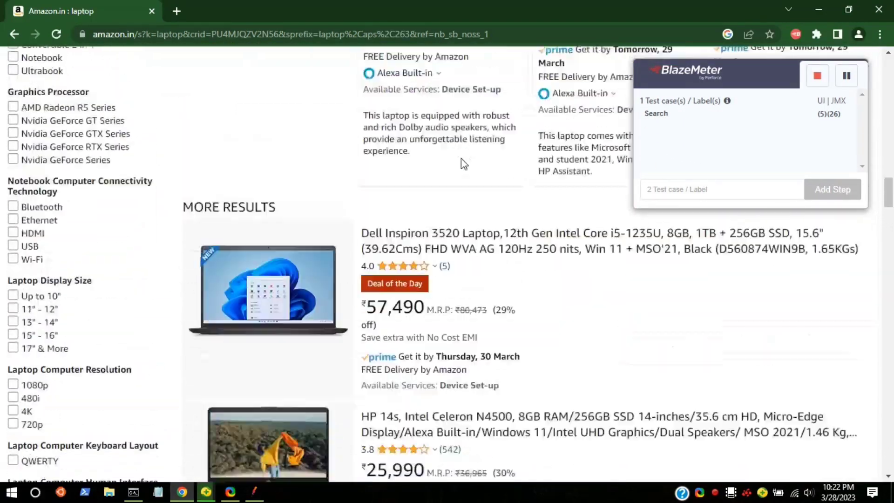
pyautogui.scroll(4, 463, 164)
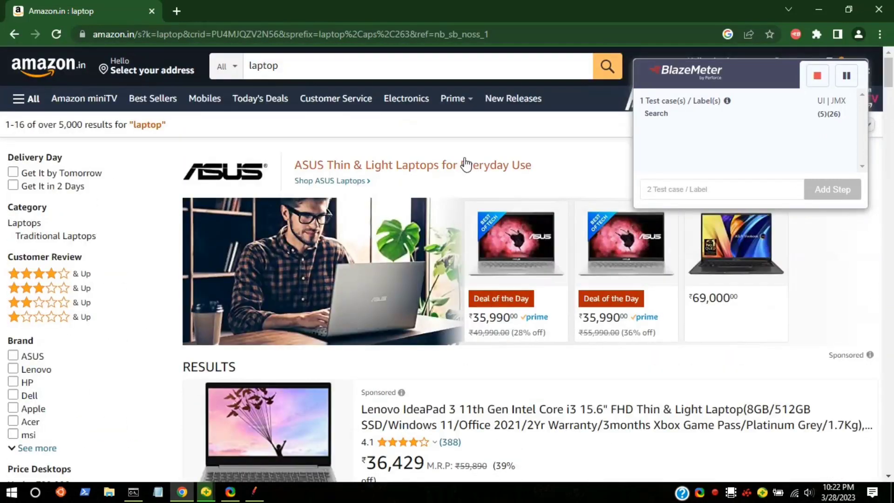
pyautogui.click(731, 189)
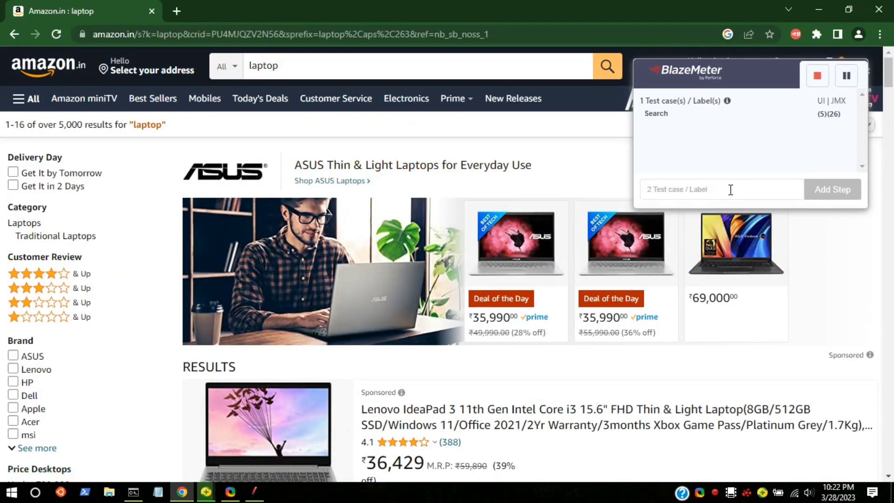
pyautogui.write('UseF')
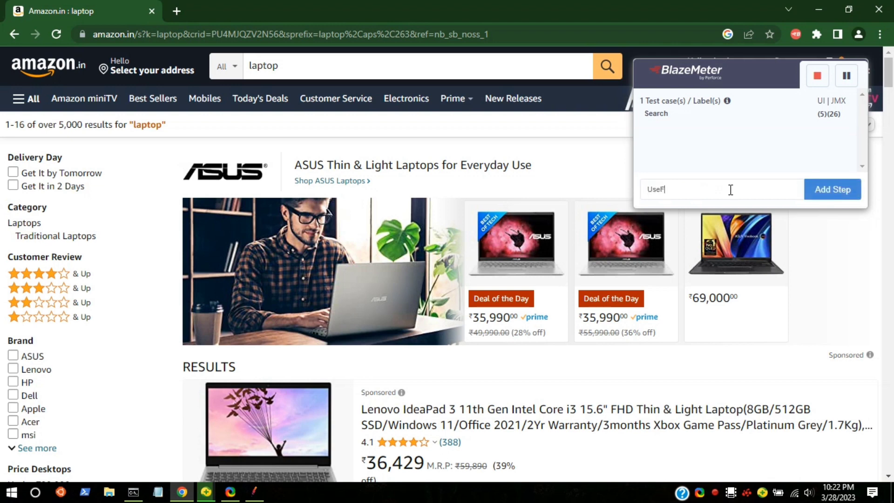
pyautogui.write('ilter')
pyautogui.click(834, 190)
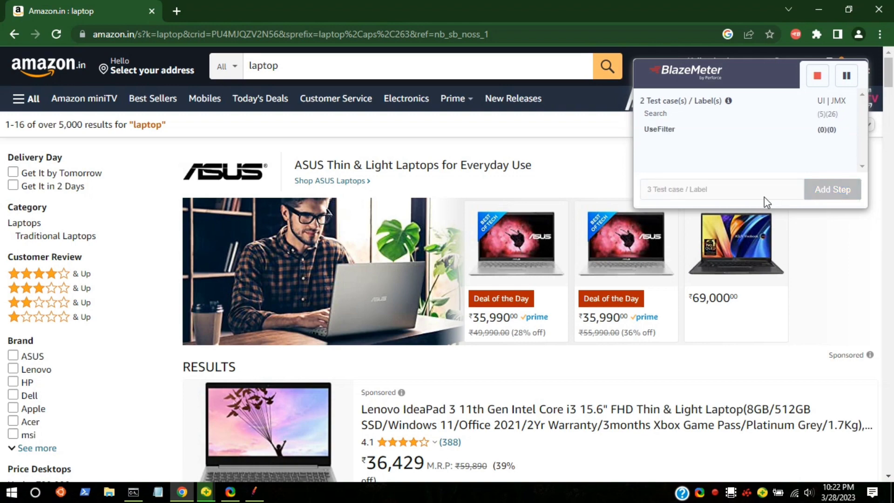
# Step: Filter the laptop results by the HP brand and the OLED display type
pyautogui.scroll(-5, 47, 261)
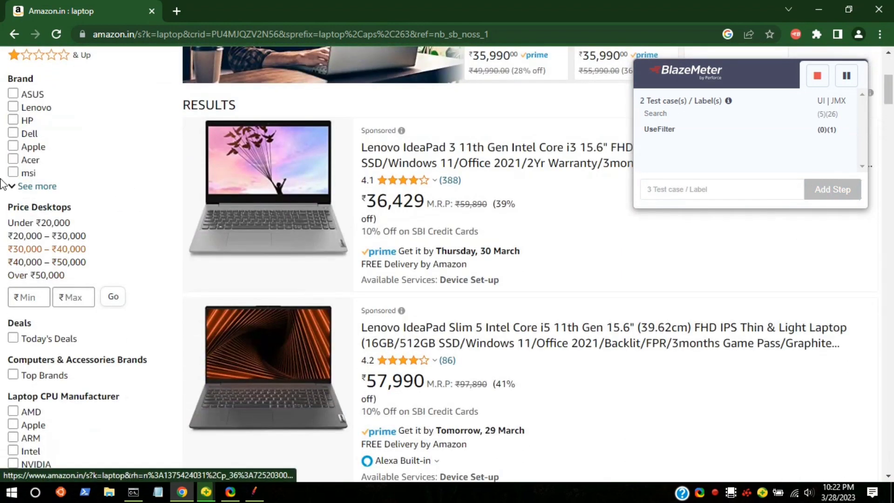
pyautogui.click(13, 121)
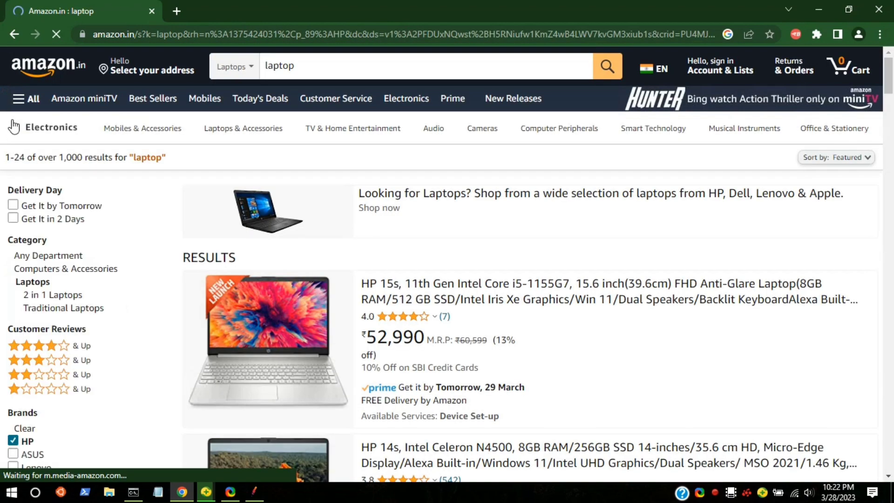
pyautogui.scroll(-6, 15, 218)
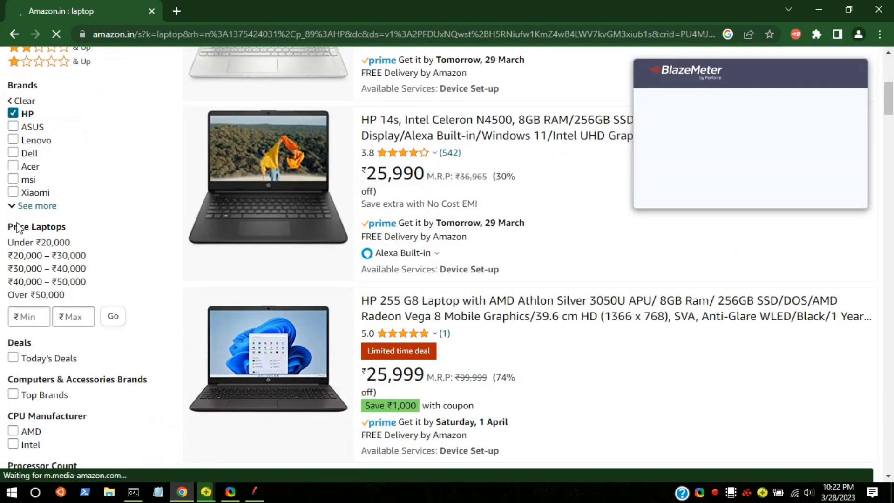
pyautogui.scroll(-4, 17, 226)
pyautogui.scroll(-4, 12, 308)
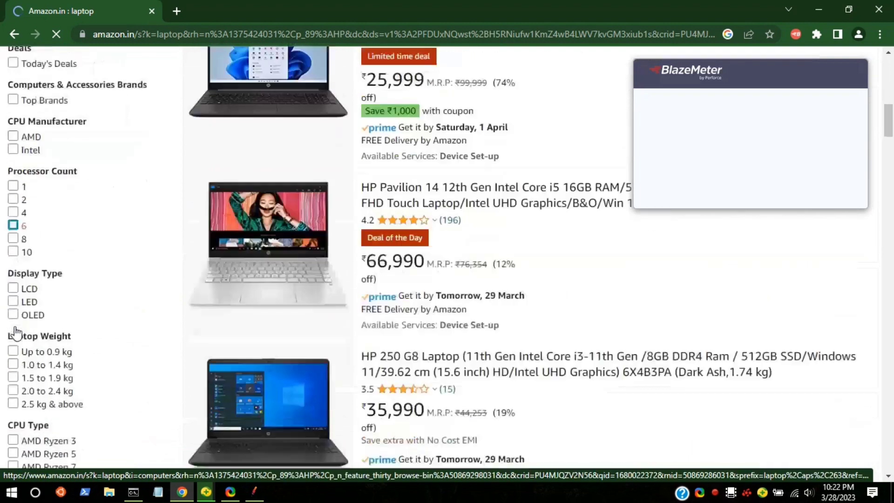
pyautogui.click(14, 218)
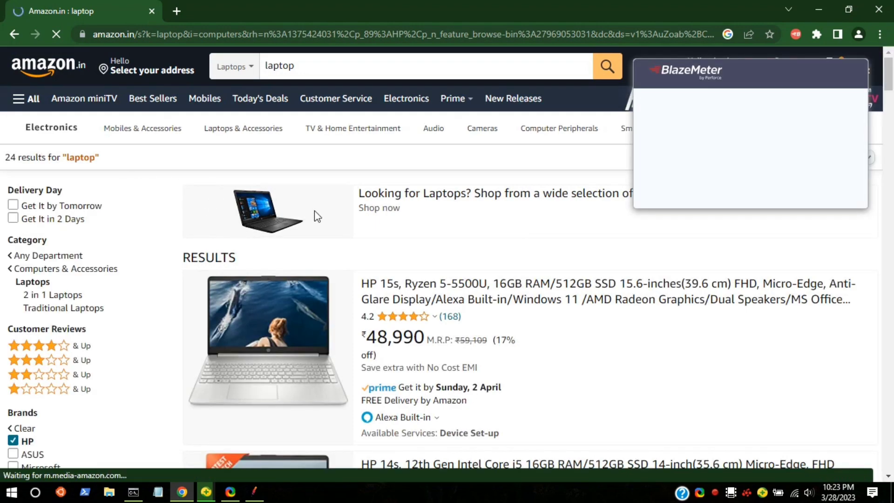
# Step: Reposition the BlazeMeter recorder slightly inward from the edge of the filtered results page
pyautogui.scroll(-5, 315, 211)
pyautogui.moveTo(739, 79); pyautogui.dragTo(583, 97)
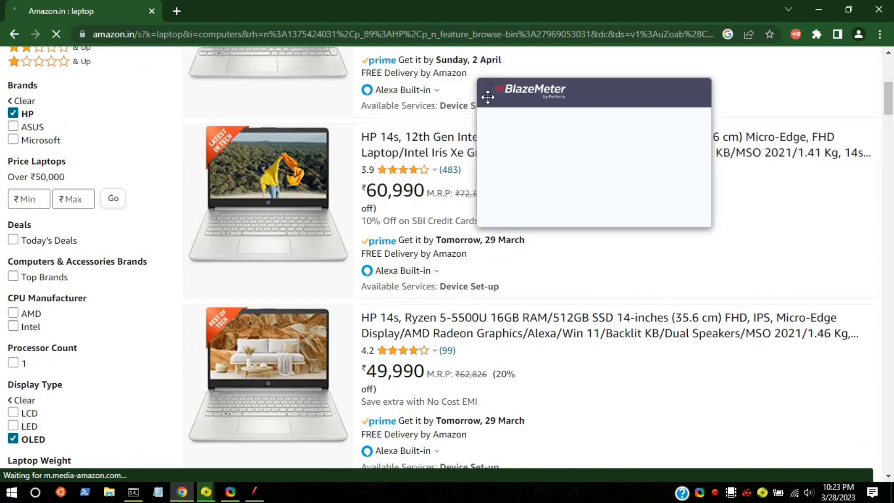
pyautogui.moveTo(487, 97); pyautogui.dragTo(650, 83)
# Step: Open the product page of the HP Pavilion Plus 12th Gen Intel Core i7 laptop from the filtered results
pyautogui.scroll(-2, 268, 211)
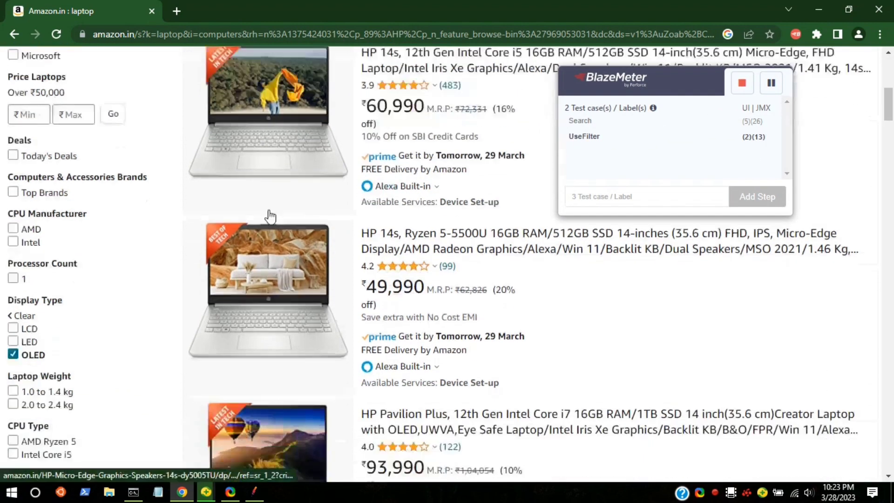
pyautogui.scroll(-3, 270, 216)
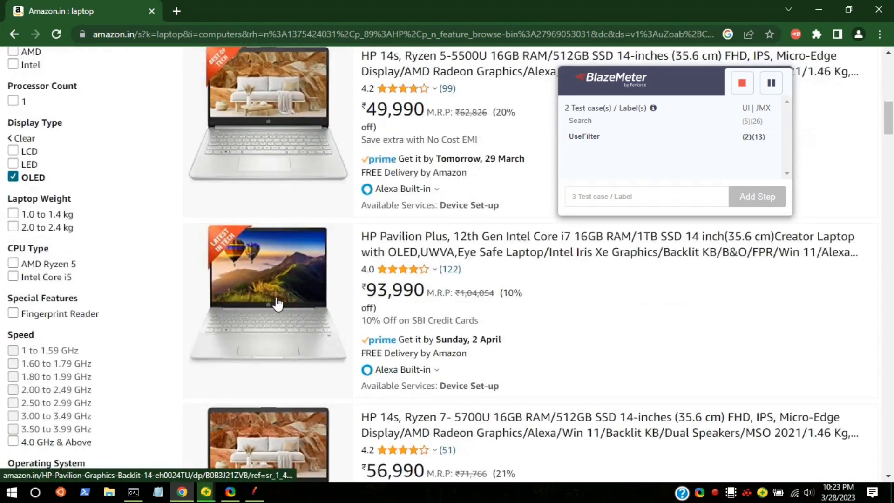
pyautogui.click(465, 241)
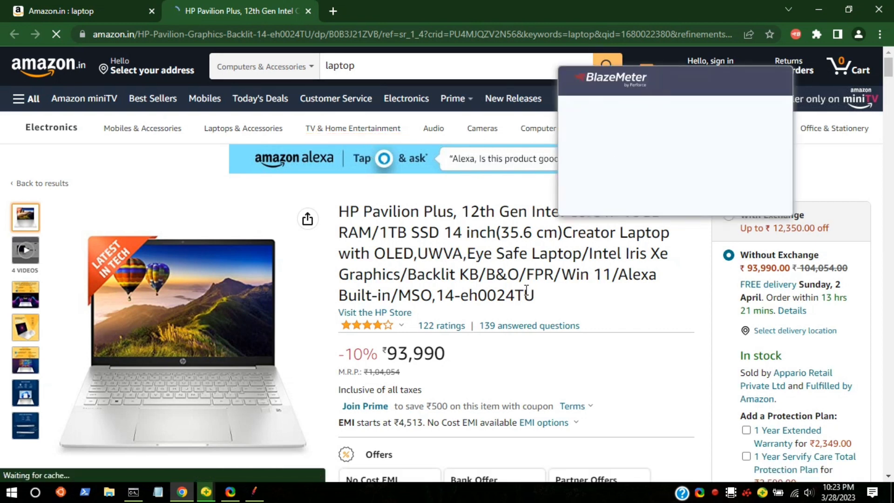
# Step: Add a third test case step named "Add to cart" to the recording
pyautogui.scroll(-2, 427, 248)
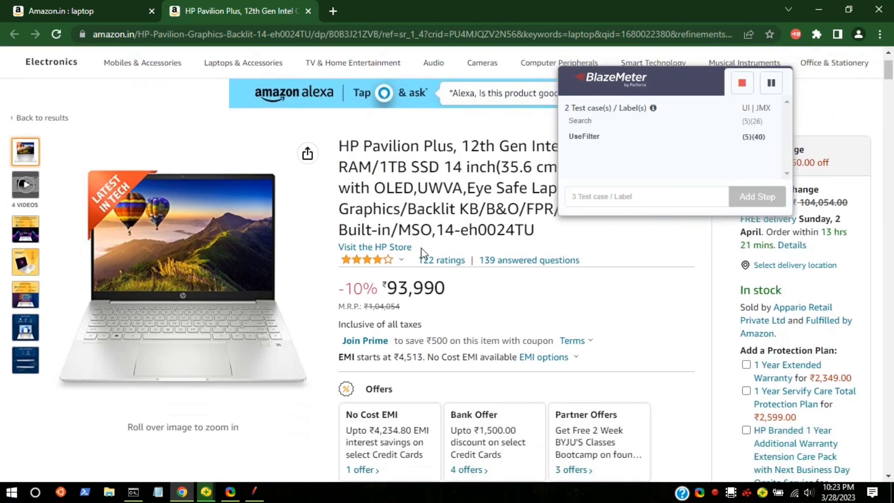
pyautogui.scroll(-3, 423, 254)
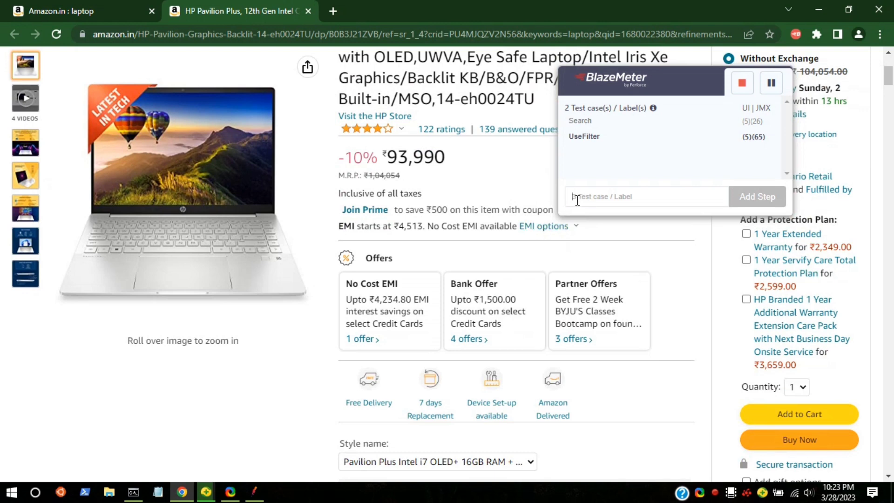
pyautogui.write('Ap')
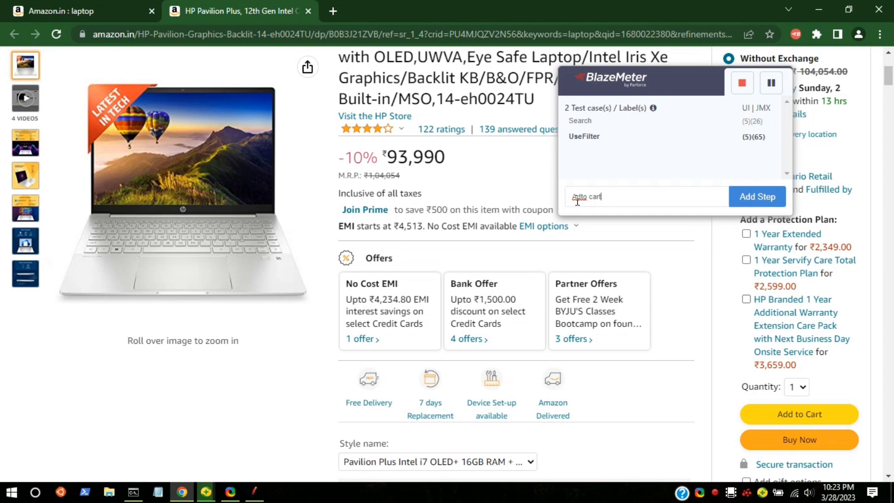
pyautogui.scroll(5, 506, 113)
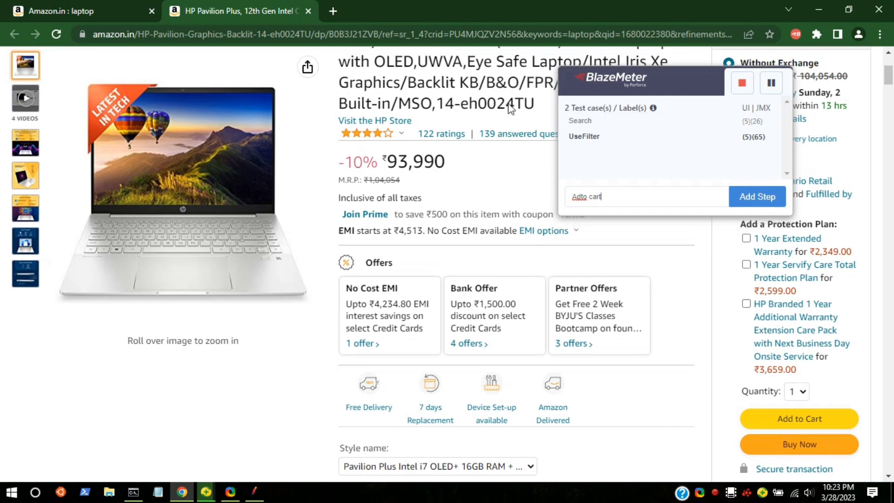
pyautogui.click(606, 197)
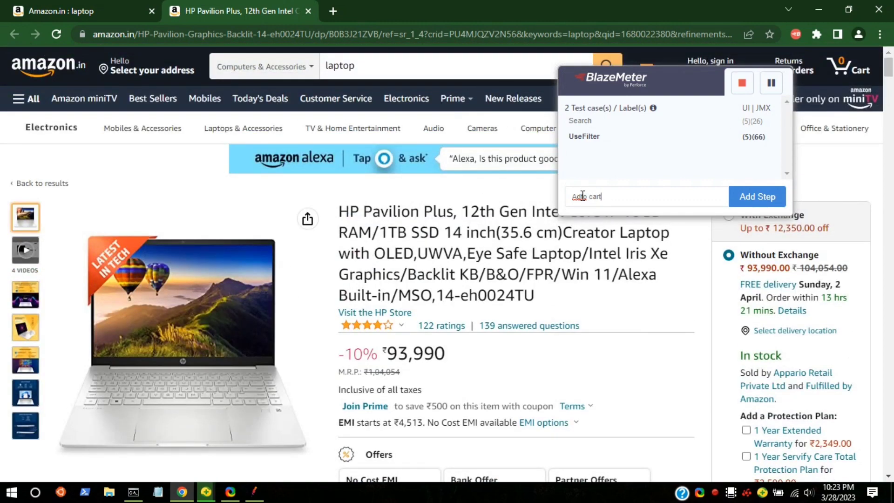
pyautogui.press('BackSpace')
pyautogui.write('dd')
pyautogui.click(757, 197)
# Step: Add the HP Pavilion Plus laptop to the cart from its product page
pyautogui.scroll(-8, 403, 359)
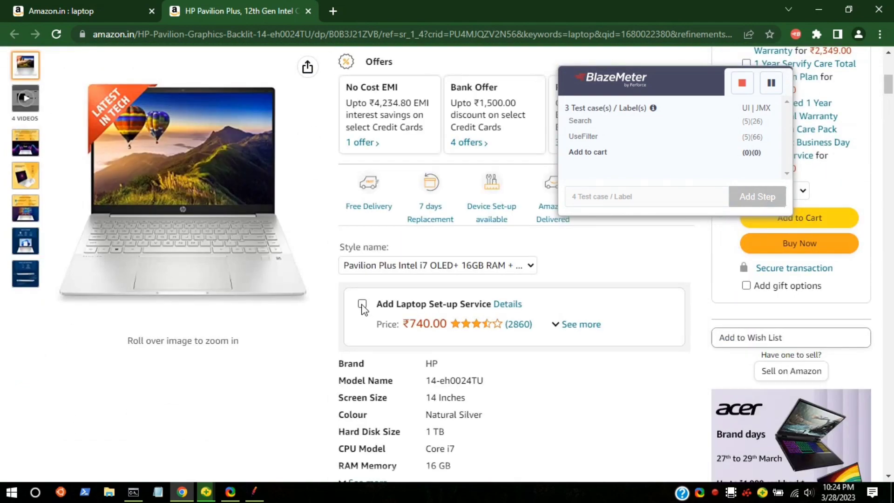
pyautogui.scroll(-15, 364, 306)
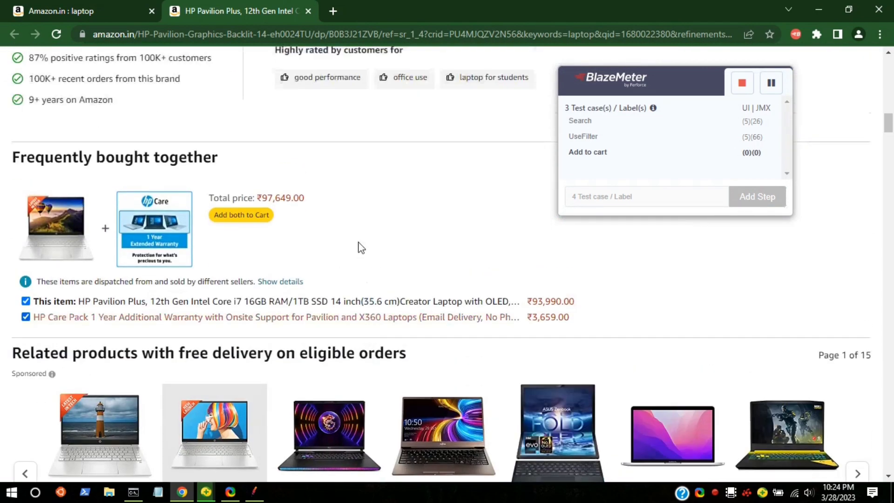
pyautogui.scroll(20, 362, 245)
pyautogui.scroll(-2, 440, 330)
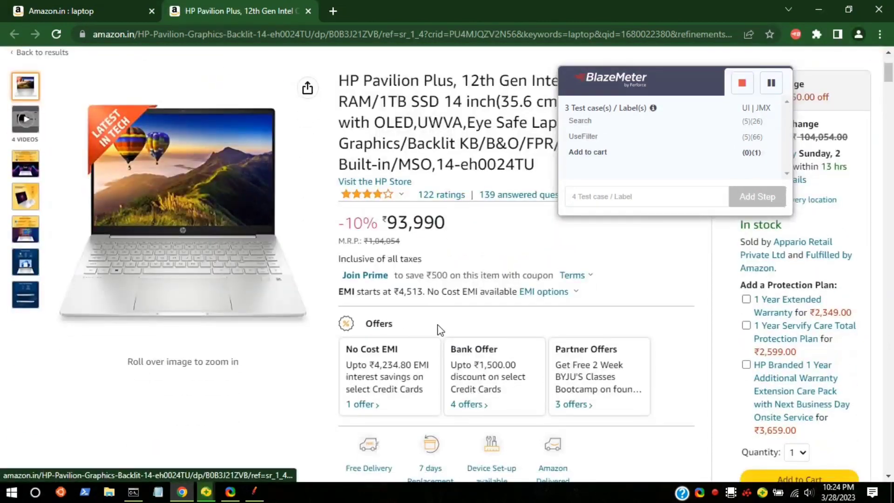
pyautogui.scroll(-3, 440, 330)
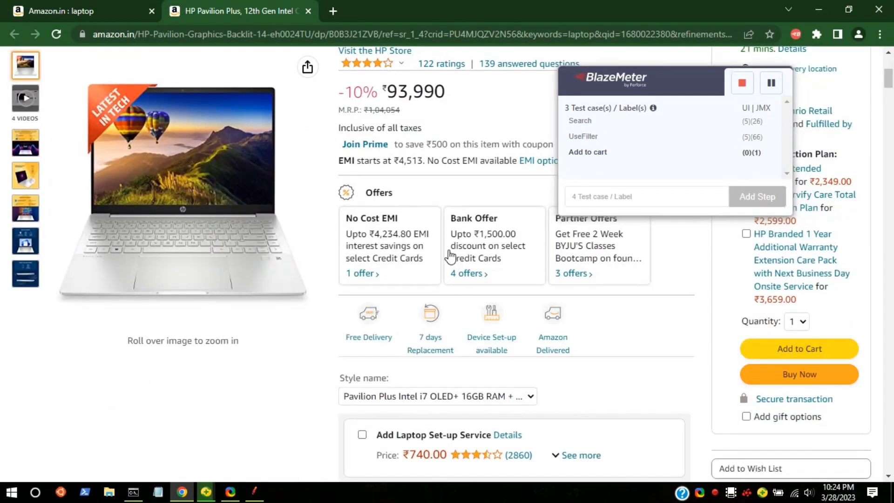
pyautogui.click(813, 354)
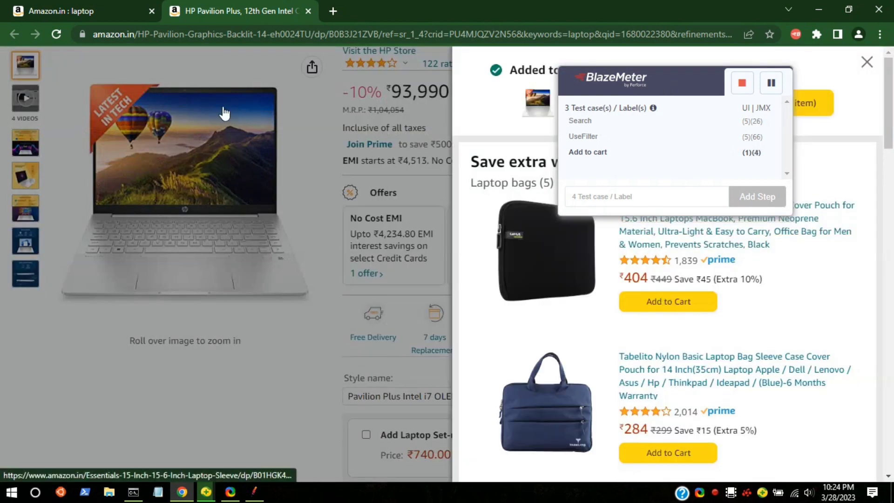
# Step: Move the BlazeMeter recorder off the cart confirmation and add a fourth test case step named "Process to checkout"
pyautogui.moveTo(625, 83); pyautogui.dragTo(177, 104)
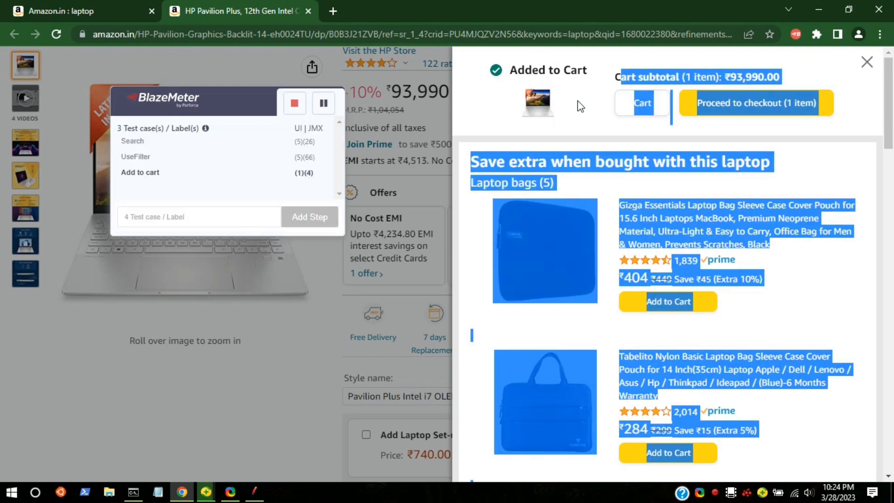
pyautogui.click(594, 107)
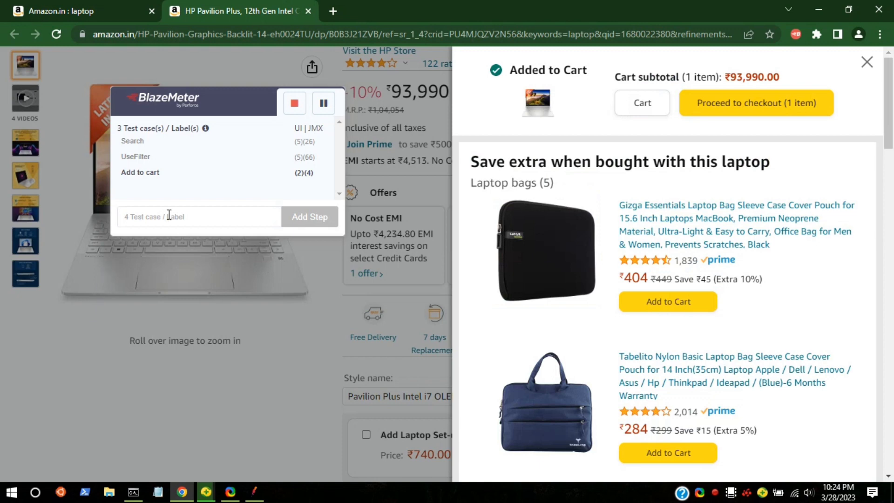
pyautogui.write('Process to checkout')
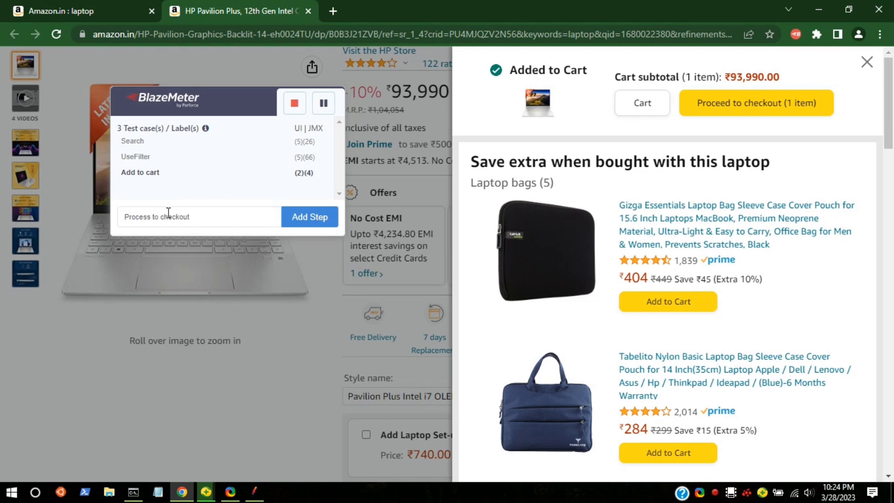
pyautogui.click(289, 218)
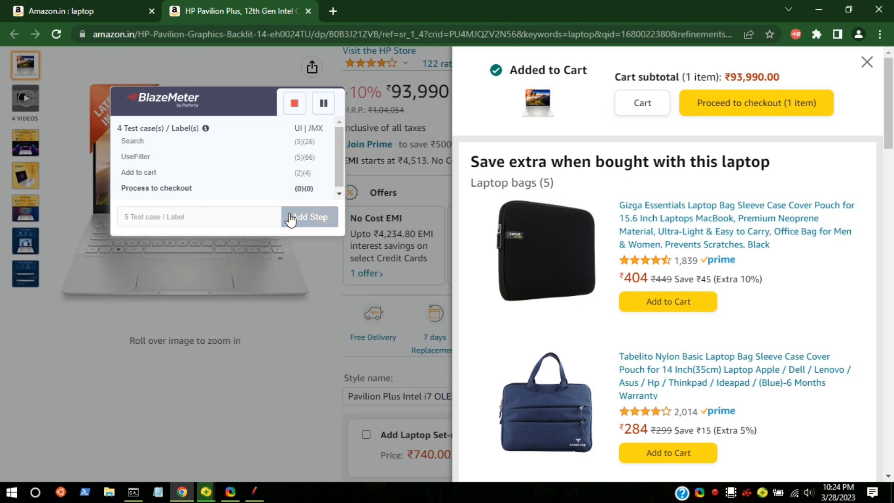
# Step: Proceed to checkout with the laptop, and add a fifth test case step named "go back" on the sign-in page
pyautogui.click(755, 107)
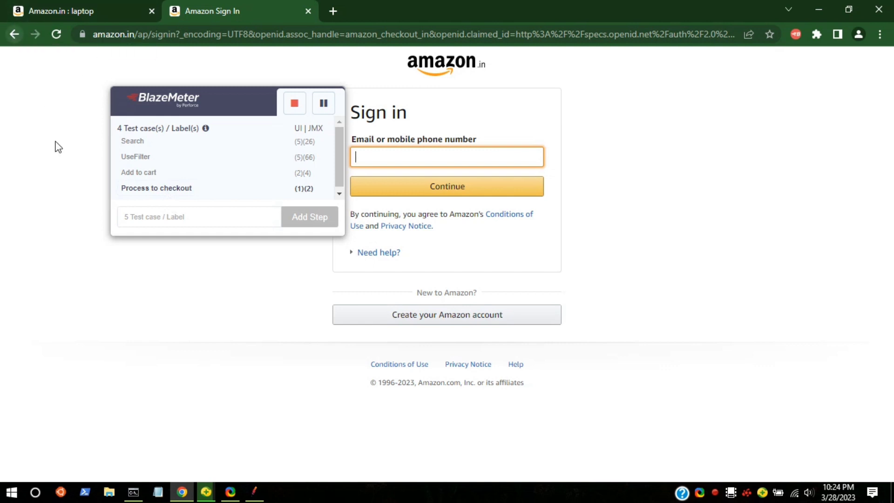
pyautogui.click(164, 224)
pyautogui.write('go back')
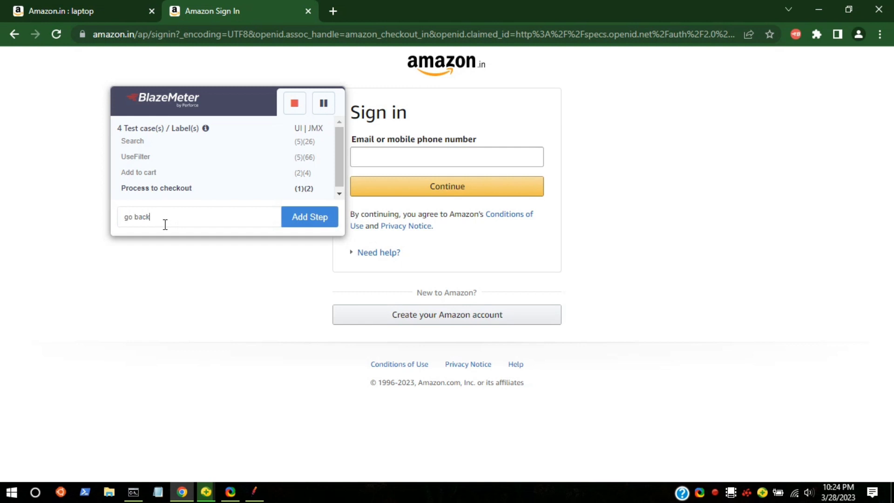
pyautogui.click(302, 218)
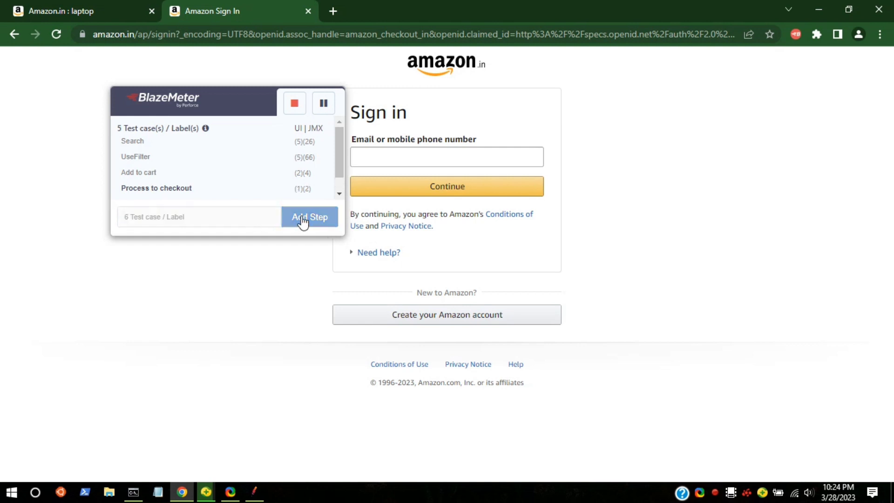
# Step: Return to the laptop's product page and delete the laptop from the shopping cart
pyautogui.click(11, 32)
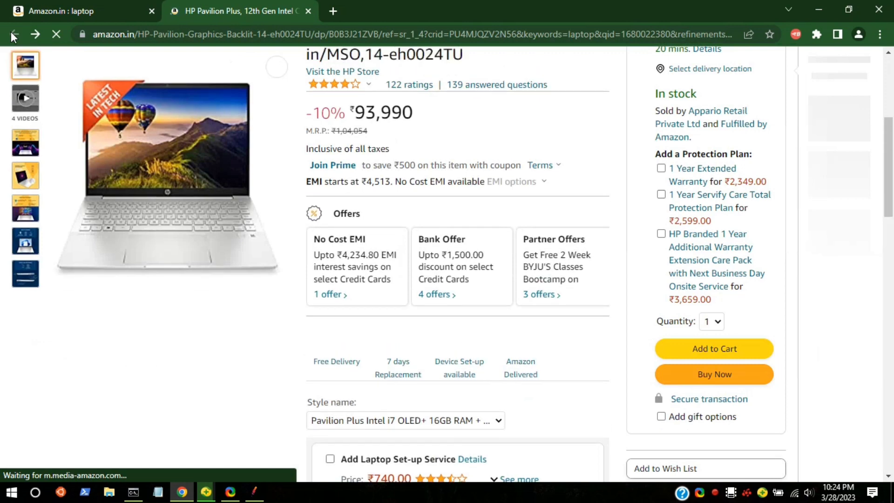
pyautogui.scroll(5, 555, 368)
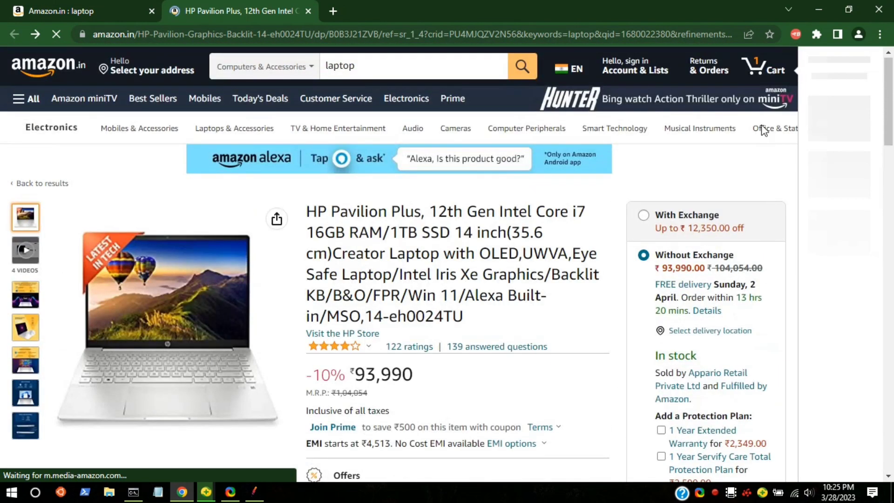
pyautogui.click(762, 71)
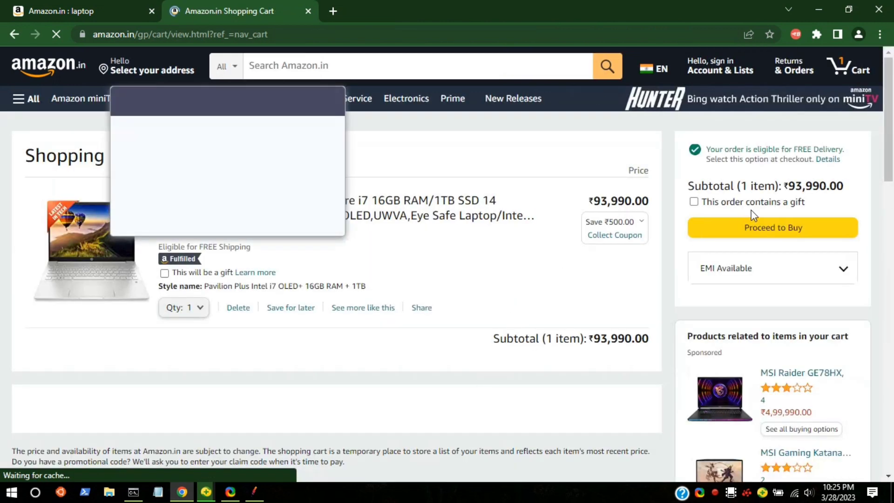
pyautogui.click(238, 308)
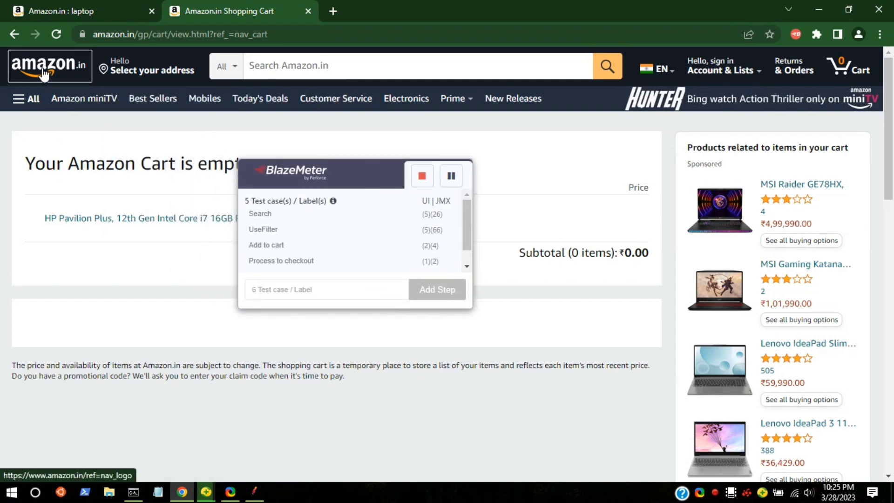
# Step: Open Amazon's Best Sellers page and stop the BlazeMeter recording
pyautogui.click(26, 108)
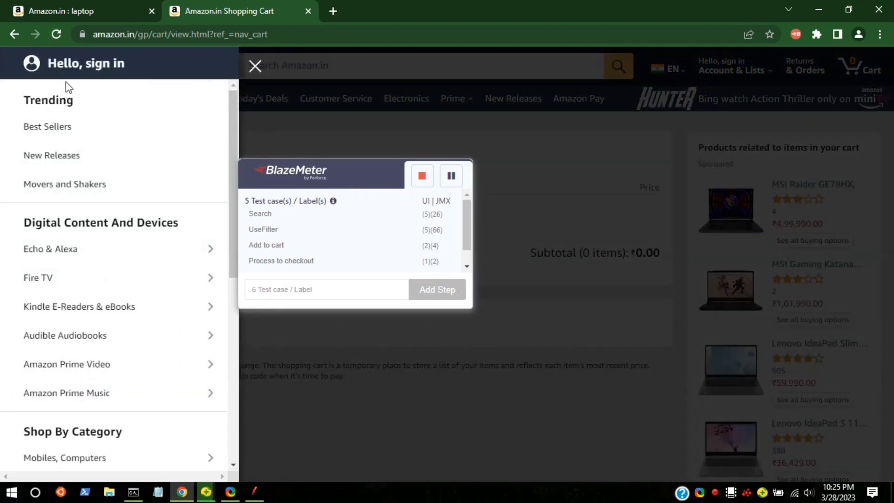
pyautogui.click(64, 131)
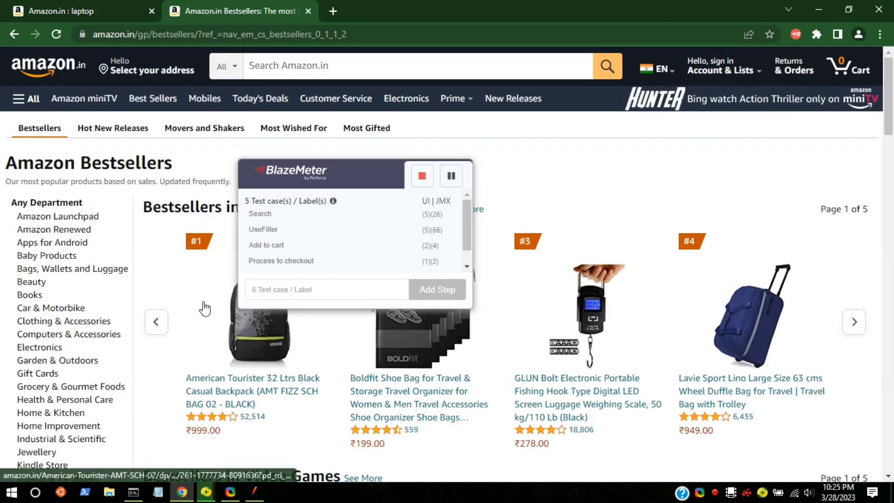
pyautogui.scroll(-1, 315, 239)
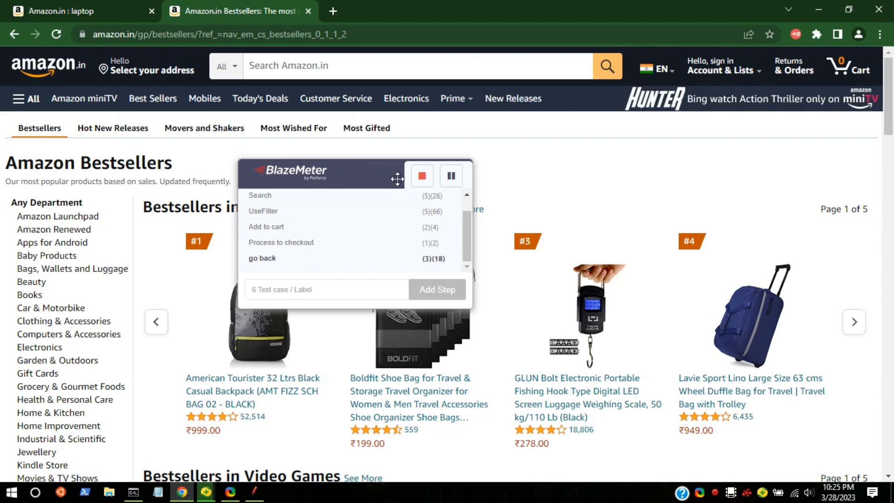
pyautogui.click(424, 180)
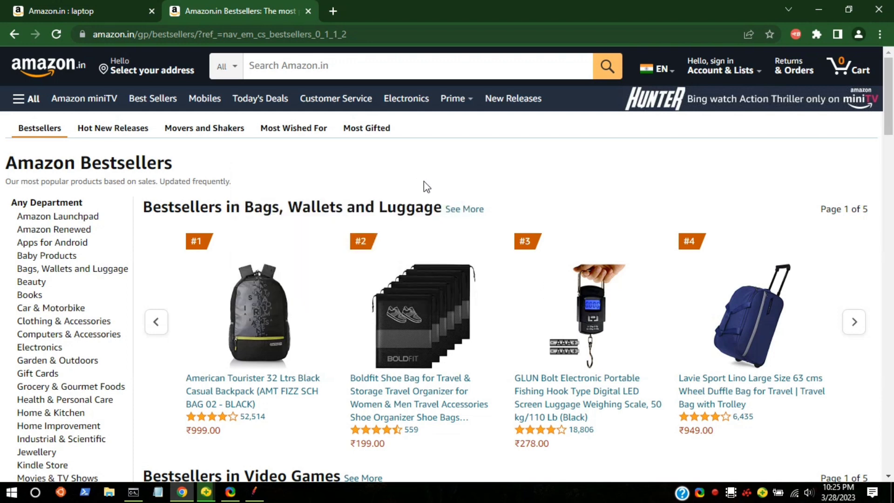
# Step: Start saving the GRAPH_AMAZON recording as a script and choose the JMeter (JMX) format
pyautogui.click(795, 34)
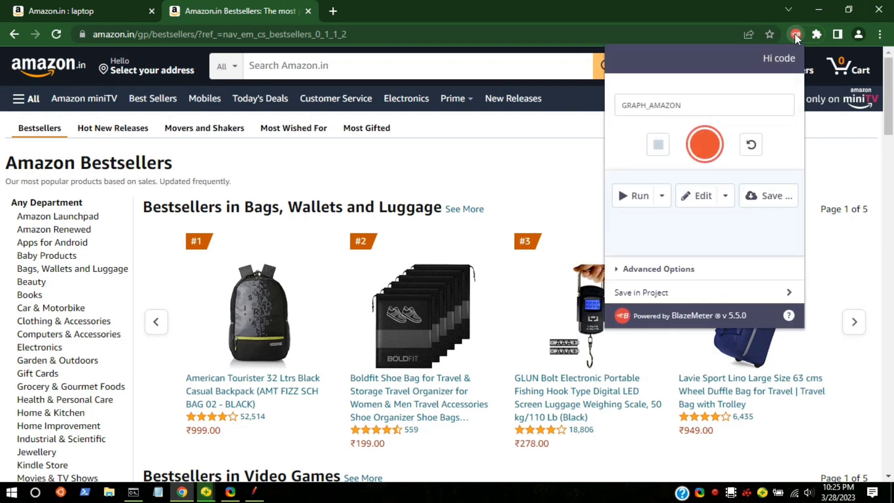
pyautogui.click(771, 201)
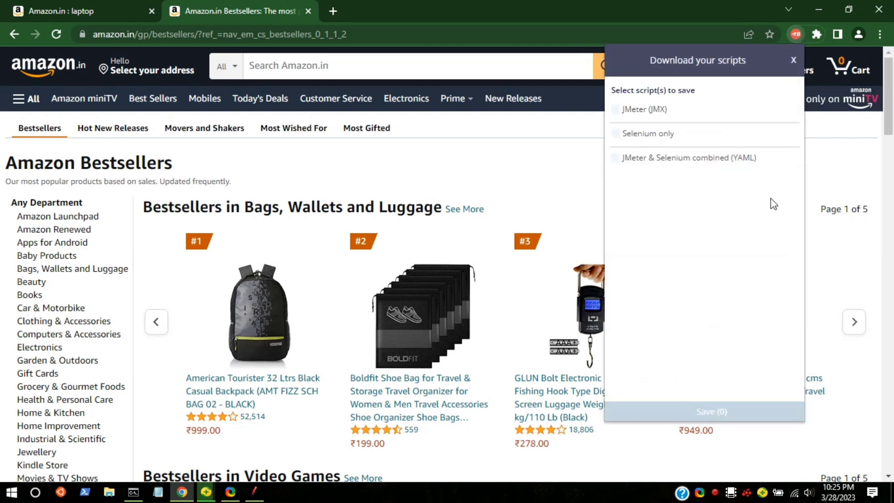
pyautogui.click(616, 109)
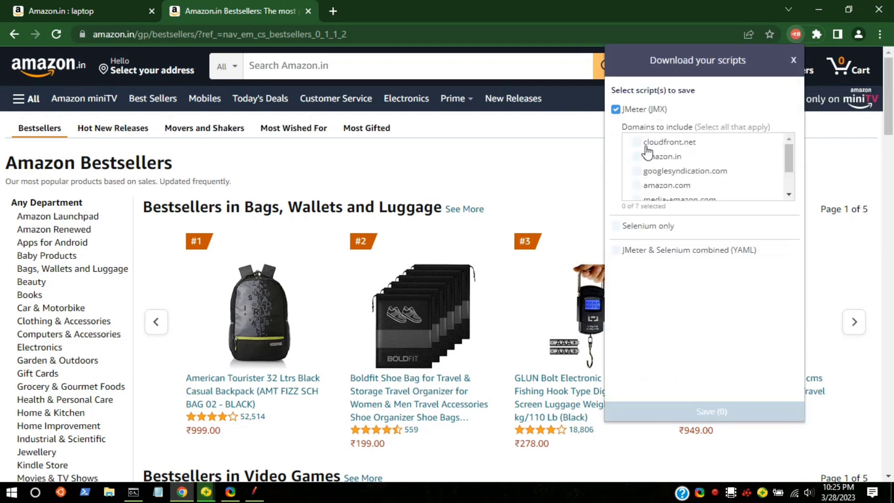
# Step: Include all seven recorded domains, from cloudfront.net to amazon.de, in the JMX script and save it
pyautogui.click(637, 142)
pyautogui.click(637, 156)
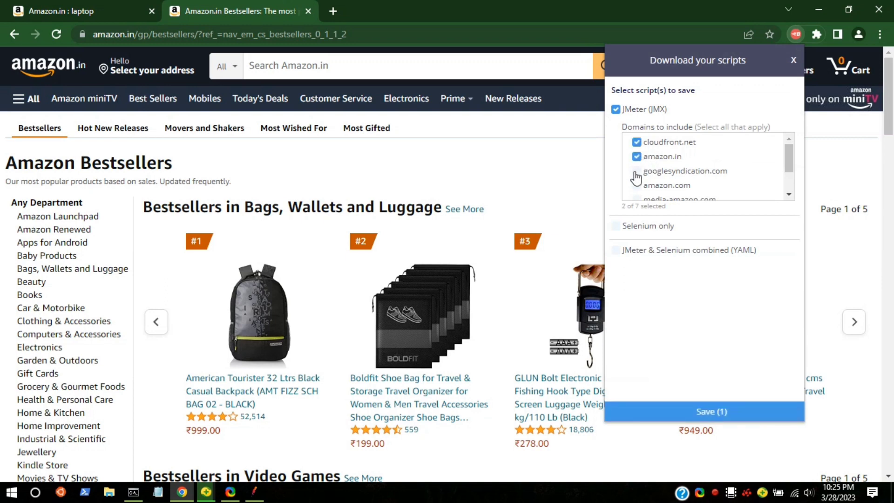
pyautogui.click(637, 171)
pyautogui.click(637, 186)
pyautogui.scroll(-2, 641, 191)
pyautogui.click(637, 160)
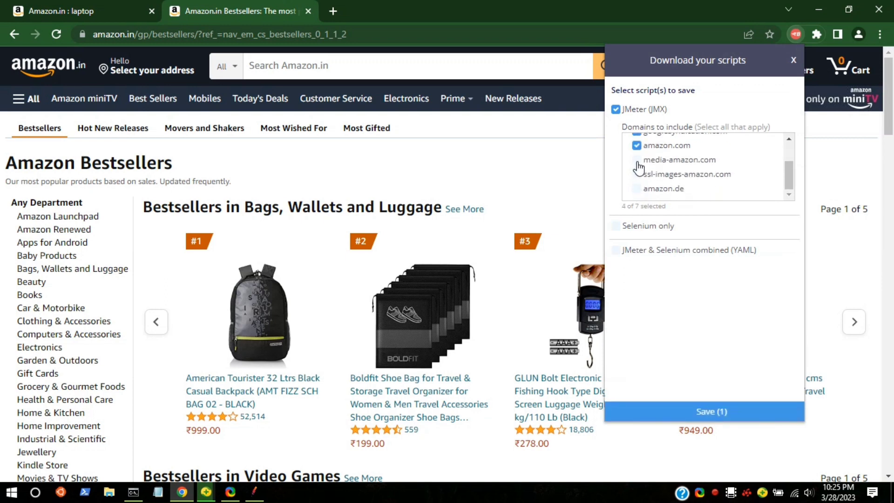
pyautogui.click(637, 174)
pyautogui.click(636, 188)
pyautogui.scroll(2, 665, 177)
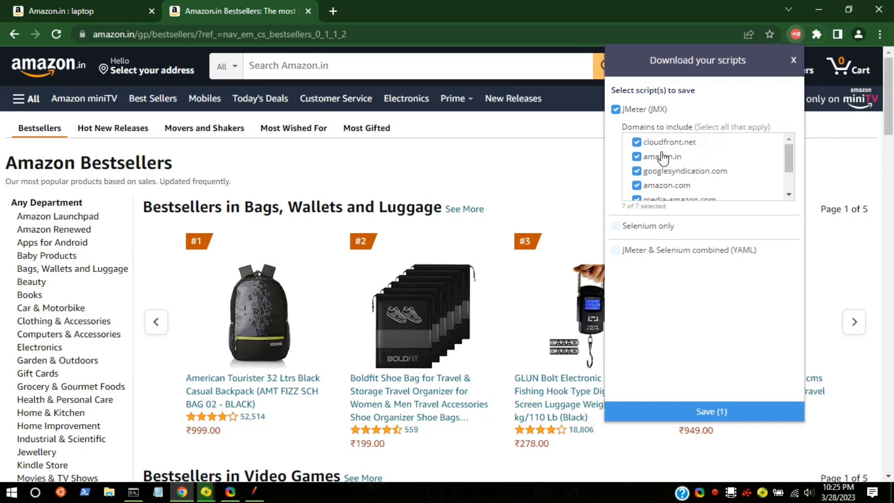
pyautogui.click(681, 414)
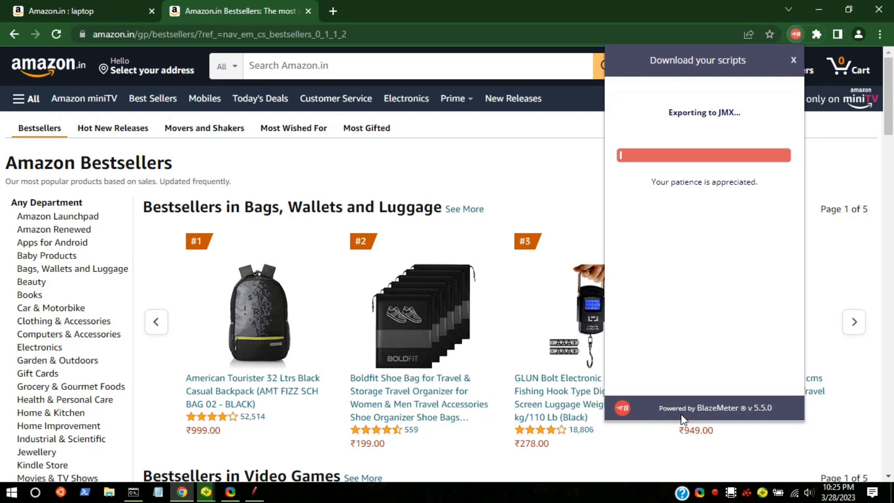
# Step: Switch to Apache JMeter and load the downloaded Graph_amaZon.jmx file from the browser as the test plan
pyautogui.click(262, 498)
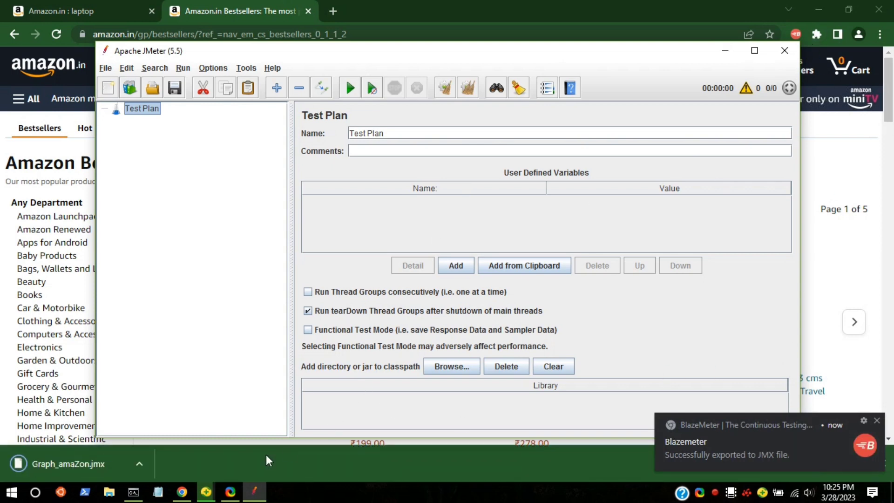
pyautogui.click(83, 465)
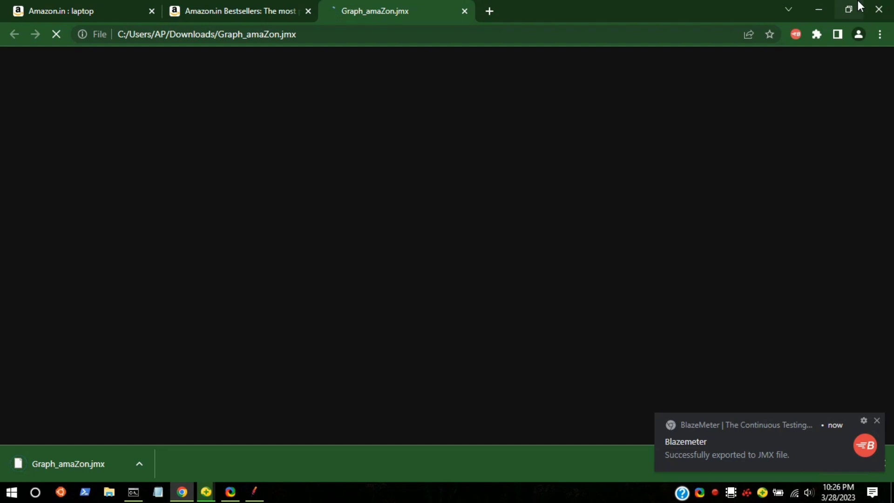
pyautogui.click(859, 1)
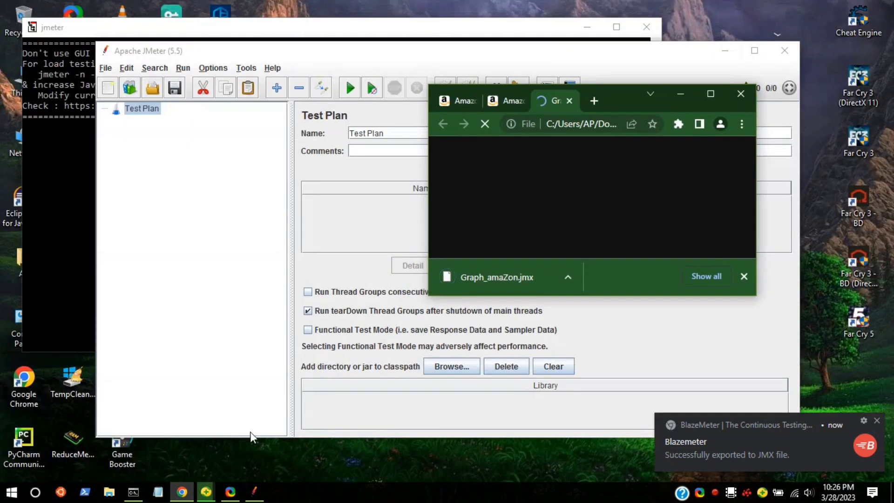
pyautogui.moveTo(478, 278); pyautogui.dragTo(578, 136)
pyautogui.moveTo(694, 94); pyautogui.dragTo(685, 93)
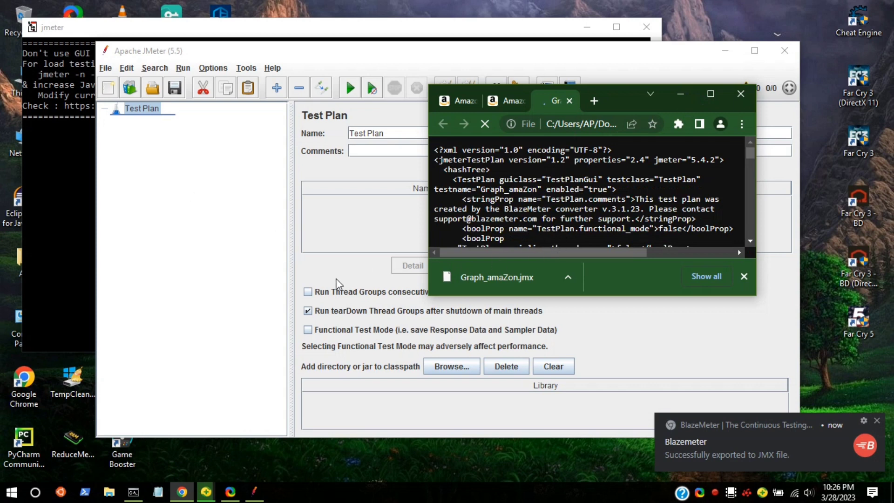
pyautogui.click(212, 315)
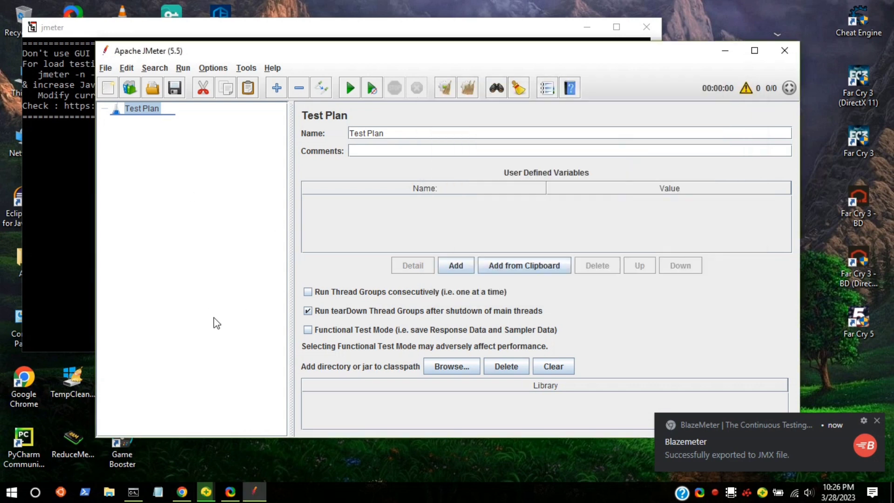
# Step: Maximize the JMeter window containing the Graph_amaZon test plan
pyautogui.rightClick(695, 6)
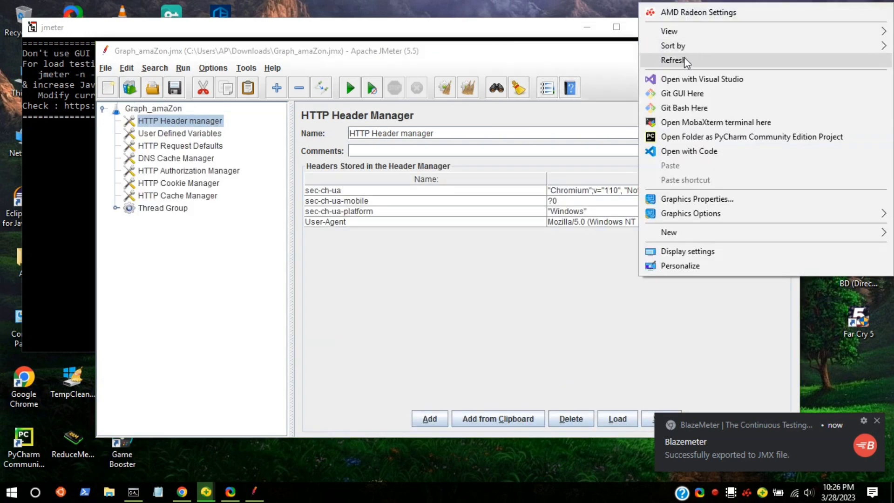
pyautogui.click(561, 5)
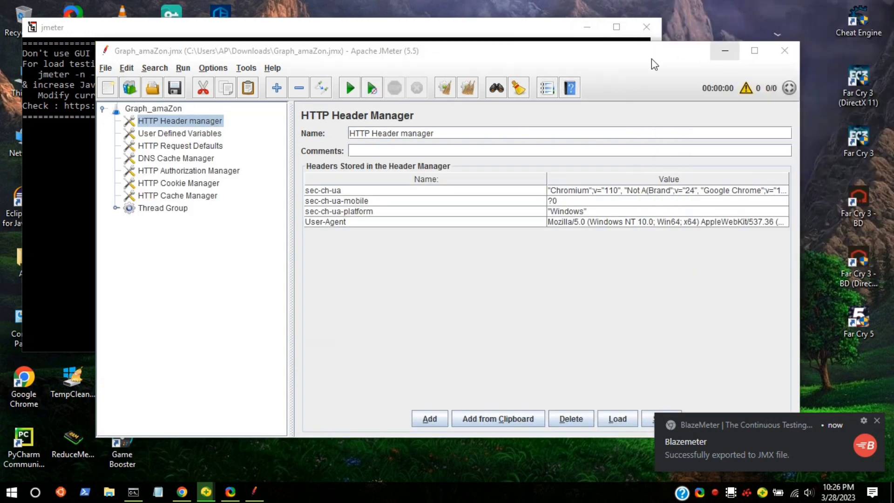
pyautogui.click(753, 51)
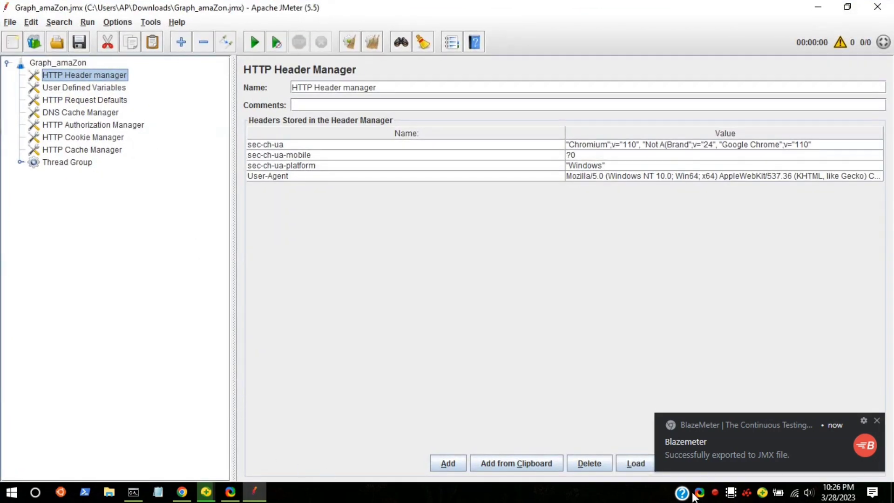
# Step: Expand the Thread Group and review its Search, UseFilter, Add to cart, Process to checkout and go back transaction controllers
pyautogui.click(878, 423)
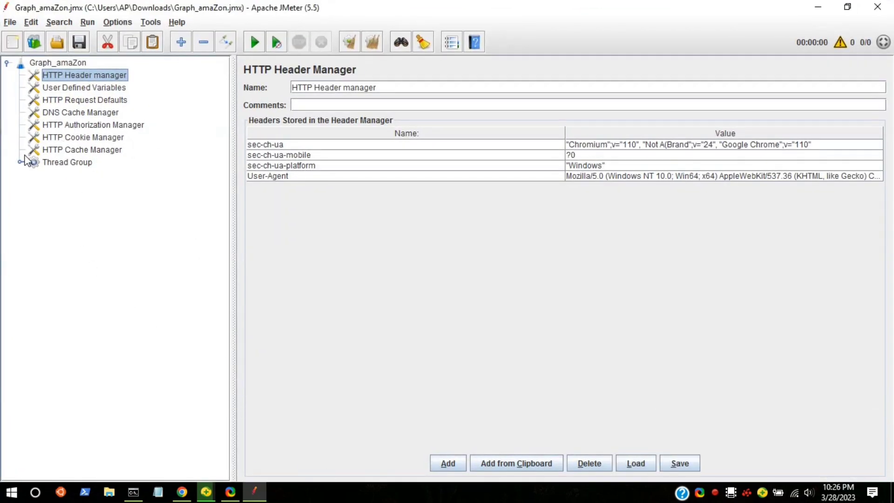
pyautogui.click(20, 163)
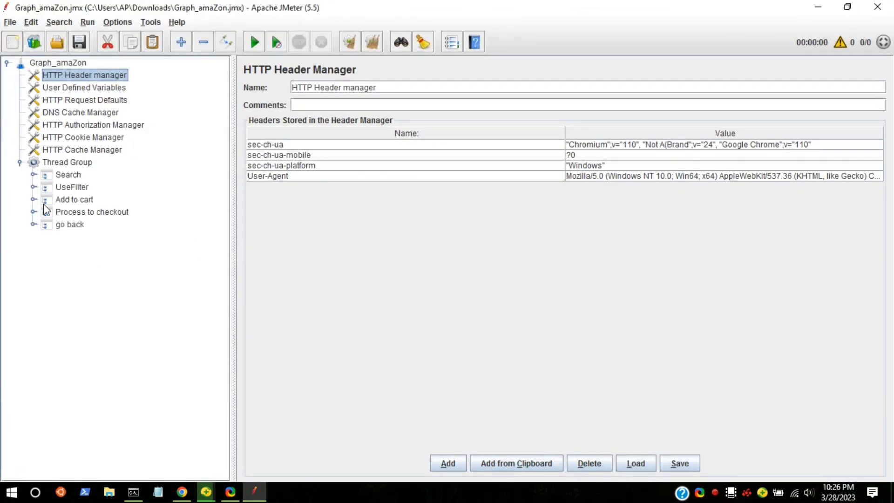
pyautogui.click(60, 175)
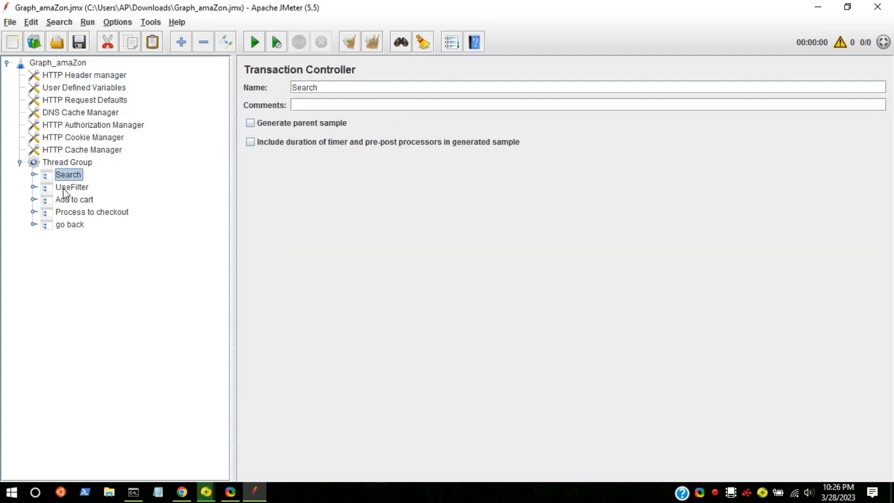
pyautogui.click(60, 188)
pyautogui.click(59, 200)
pyautogui.click(58, 214)
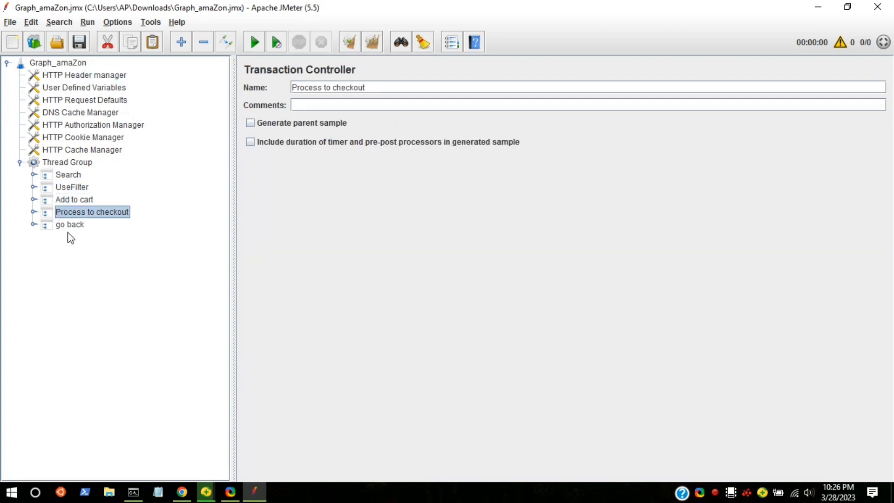
pyautogui.click(57, 226)
# Step: Expand all five transaction controllers, from Search to go back, and examine the recorded HTTP requests in each
pyautogui.click(37, 176)
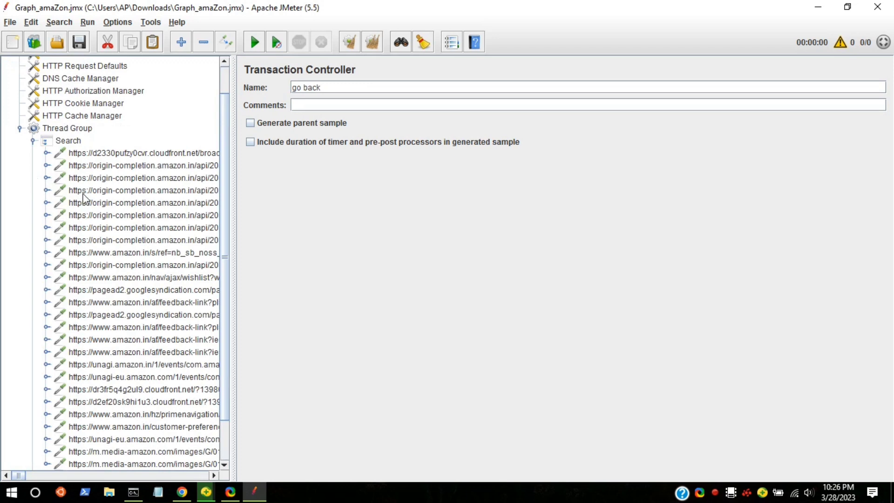
pyautogui.scroll(-2, 136, 326)
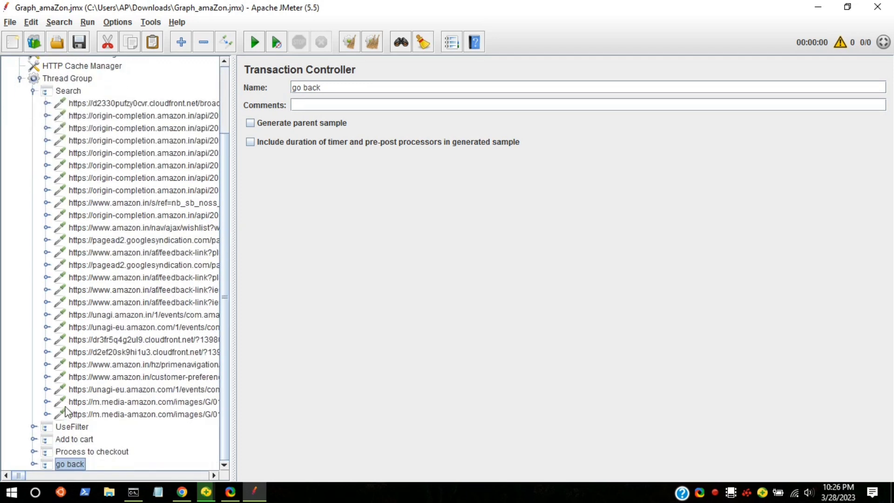
pyautogui.click(33, 427)
pyautogui.scroll(-5, 84, 410)
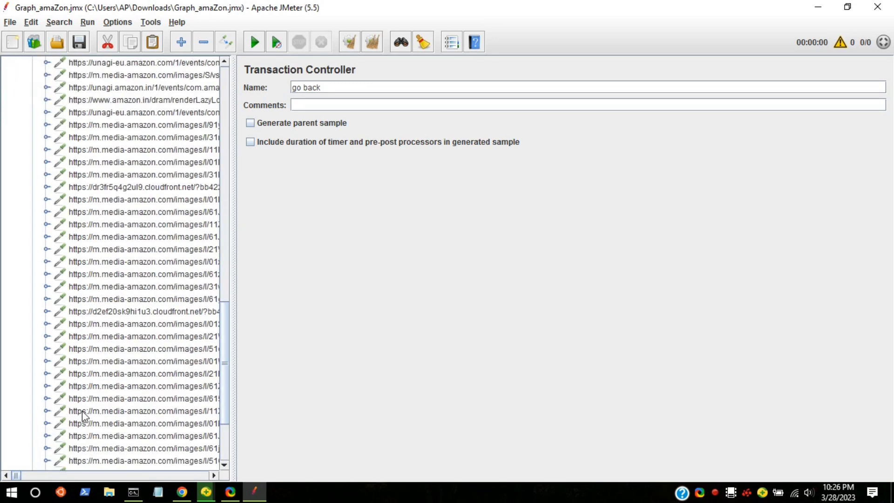
pyautogui.click(33, 439)
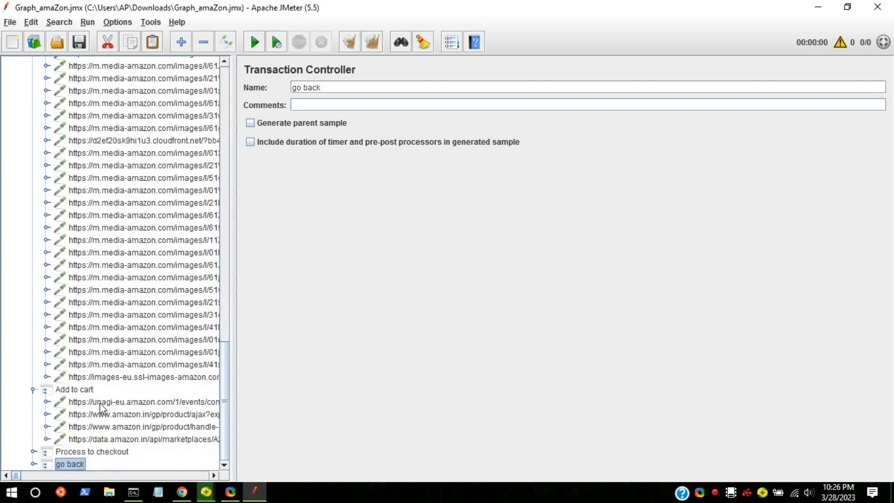
pyautogui.click(34, 451)
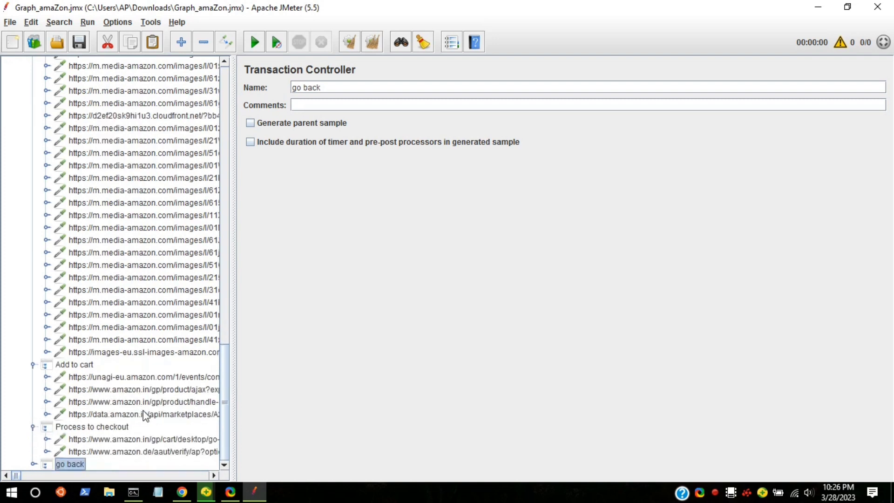
pyautogui.click(33, 464)
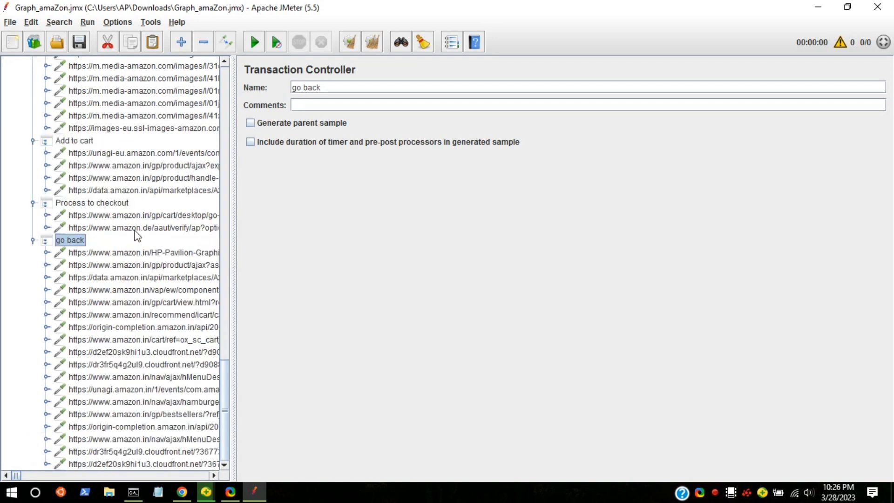
# Step: Collapse the request lists of all five transaction controllers, from go back up to Search
pyautogui.click(32, 240)
pyautogui.click(33, 427)
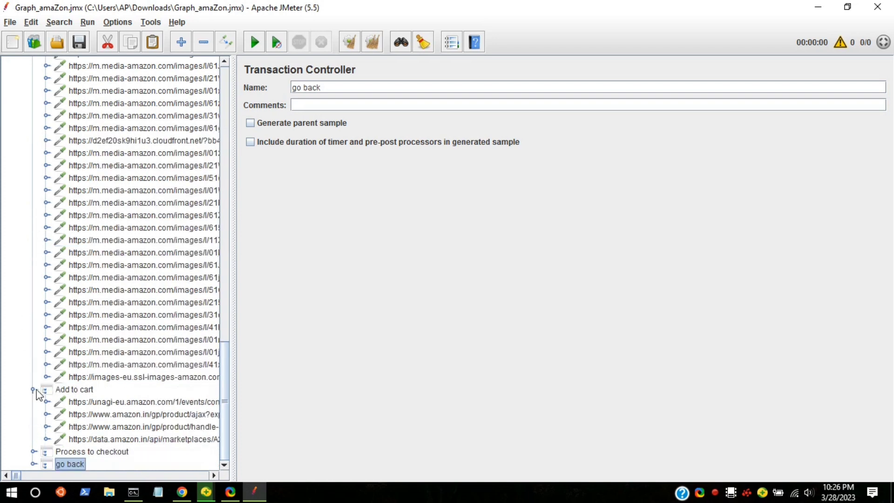
pyautogui.click(33, 389)
pyautogui.scroll(4, 75, 343)
pyautogui.scroll(10, 79, 331)
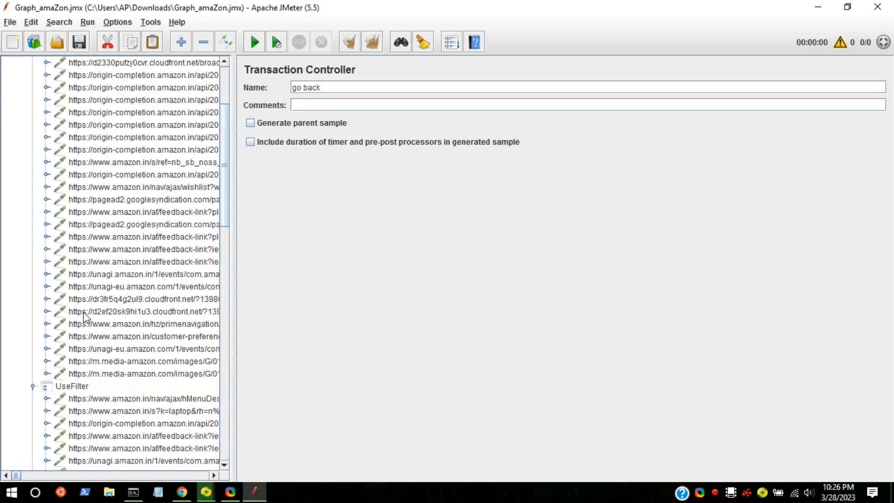
pyautogui.scroll(4, 38, 387)
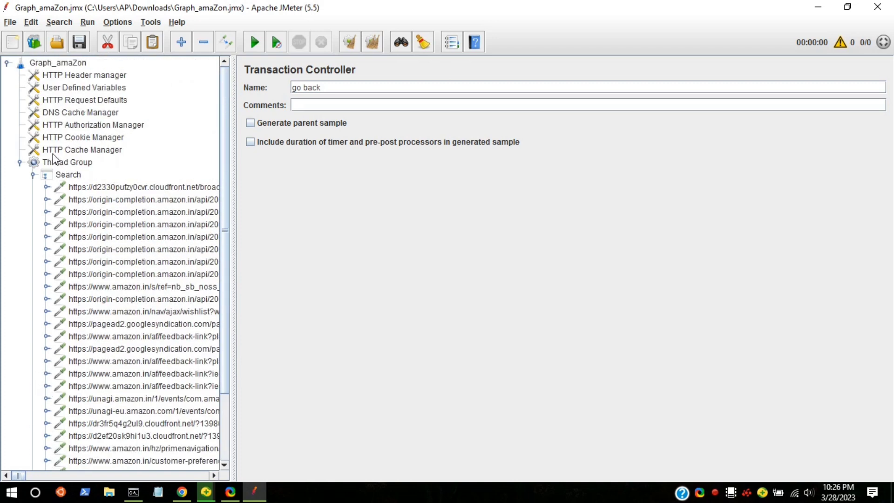
pyautogui.click(33, 174)
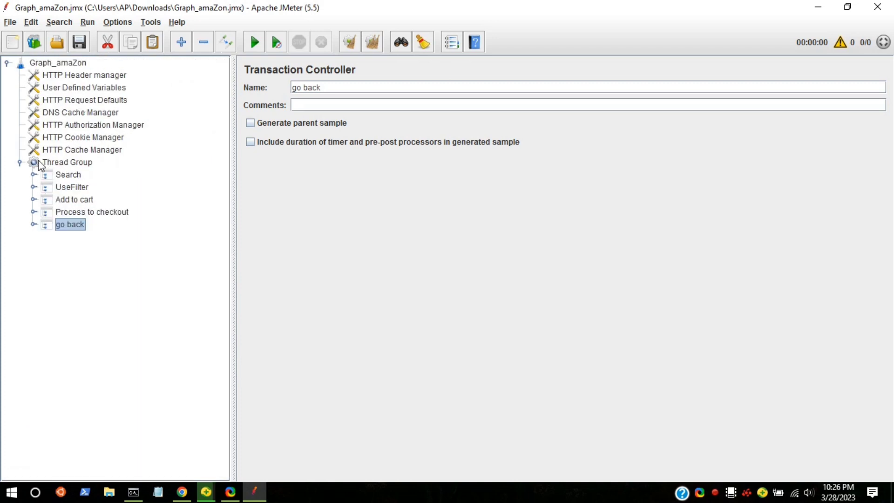
# Step: Add an Aggregate Graph listener to the Thread Group
pyautogui.rightClick(42, 165)
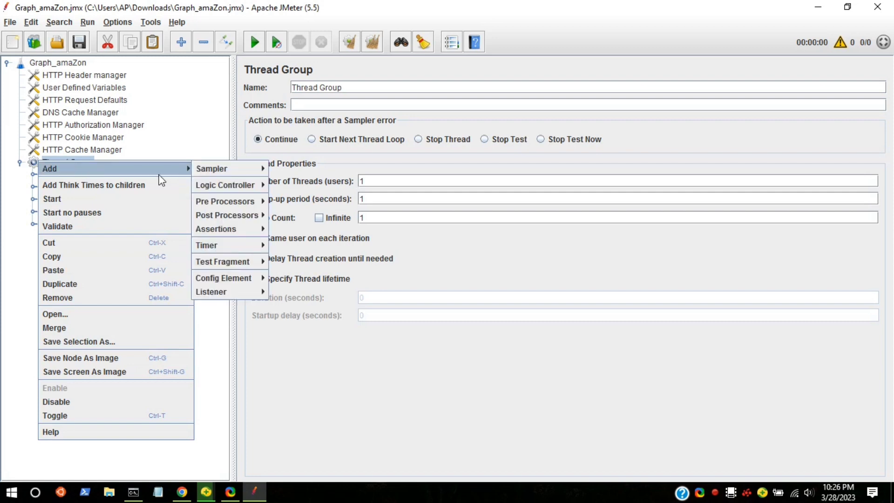
pyautogui.moveTo(184, 168)
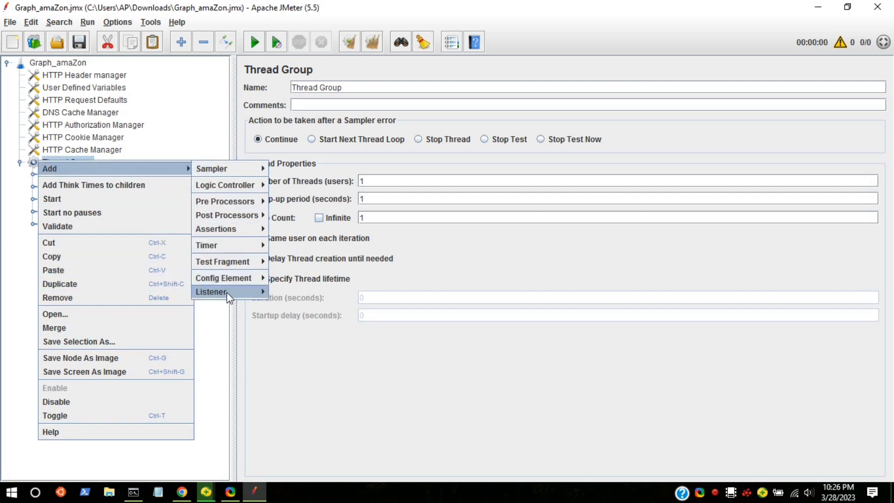
pyautogui.moveTo(242, 292)
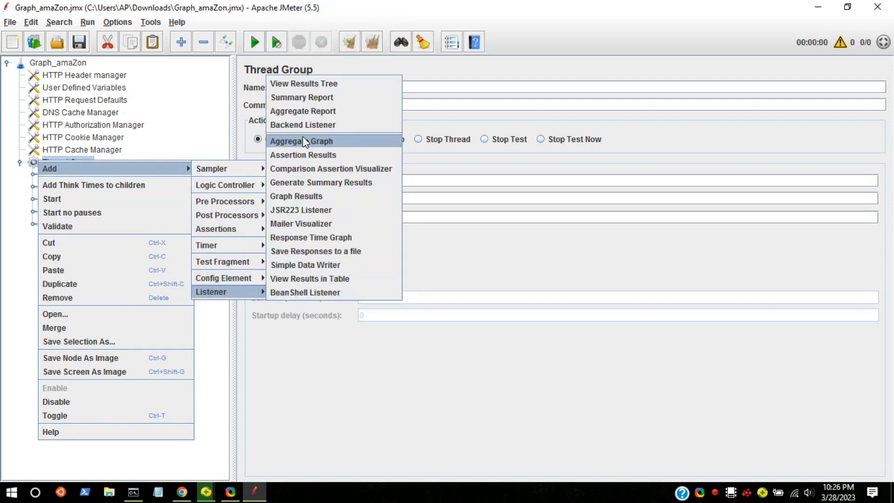
pyautogui.click(313, 143)
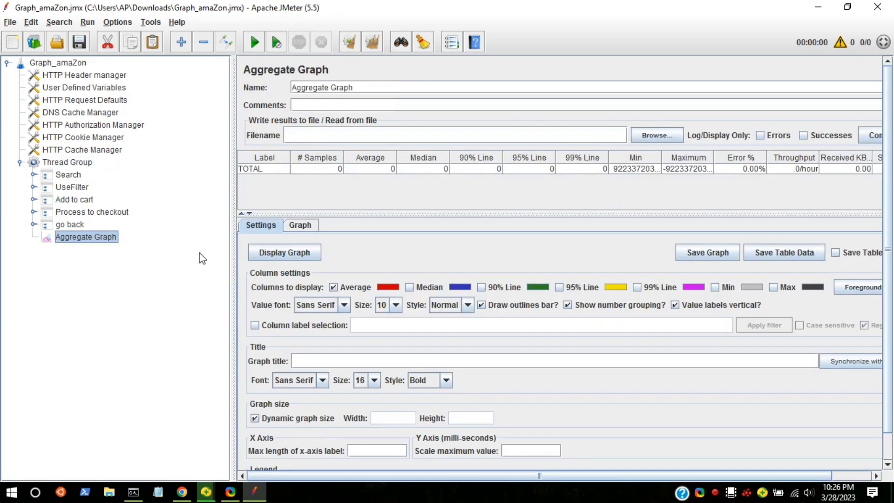
# Step: Try to display the graph of the Aggregate Graph listener and return to its settings
pyautogui.click(298, 224)
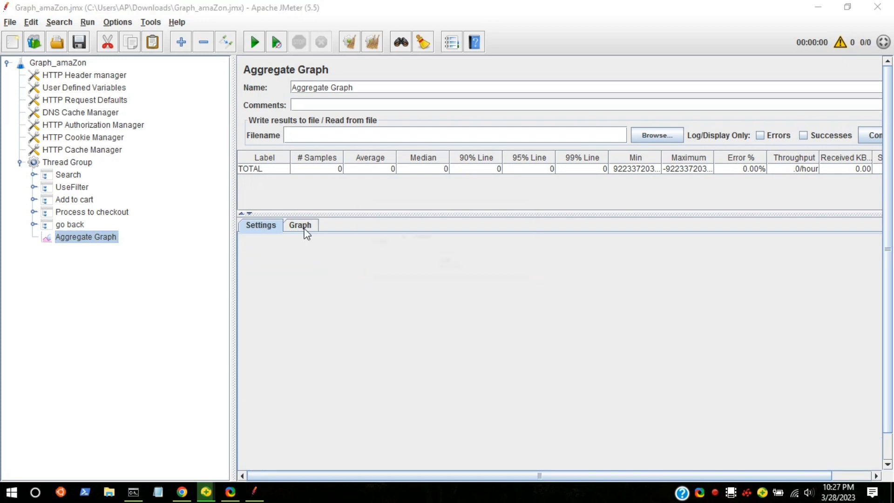
pyautogui.click(448, 260)
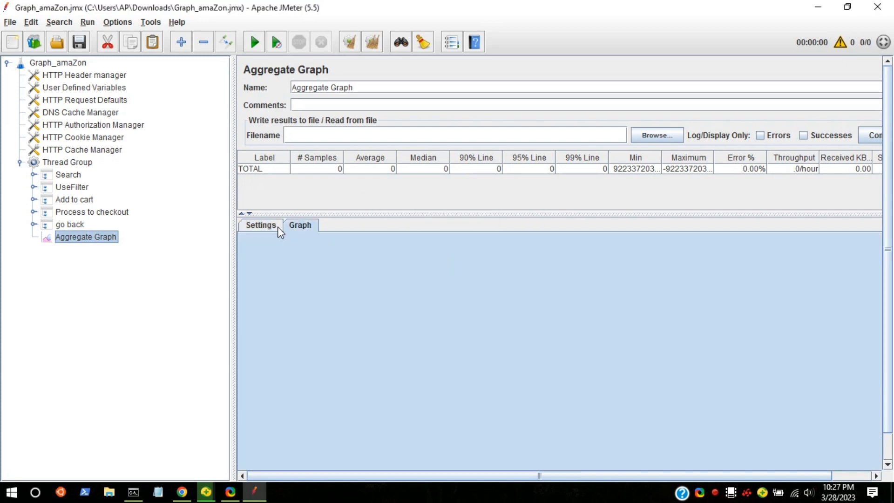
pyautogui.click(279, 228)
pyautogui.click(285, 255)
pyautogui.click(446, 260)
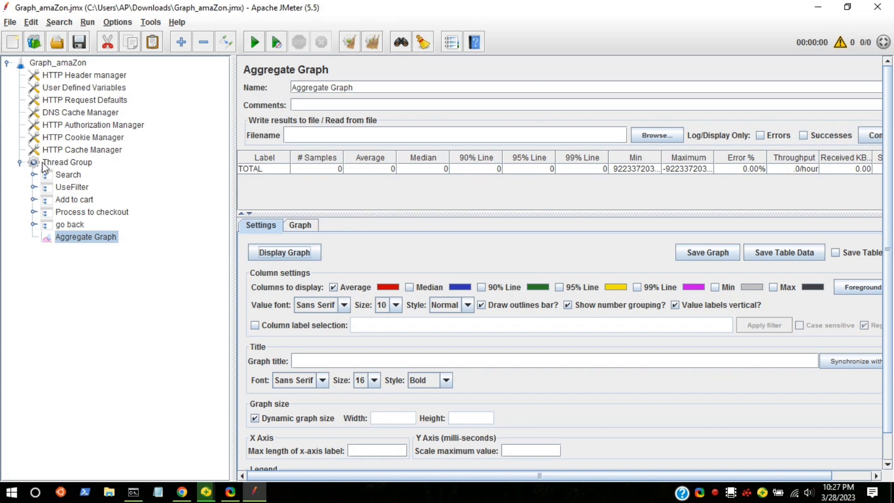
# Step: Add a View Results Tree listener to the Thread Group and widen its sample list
pyautogui.click(42, 163)
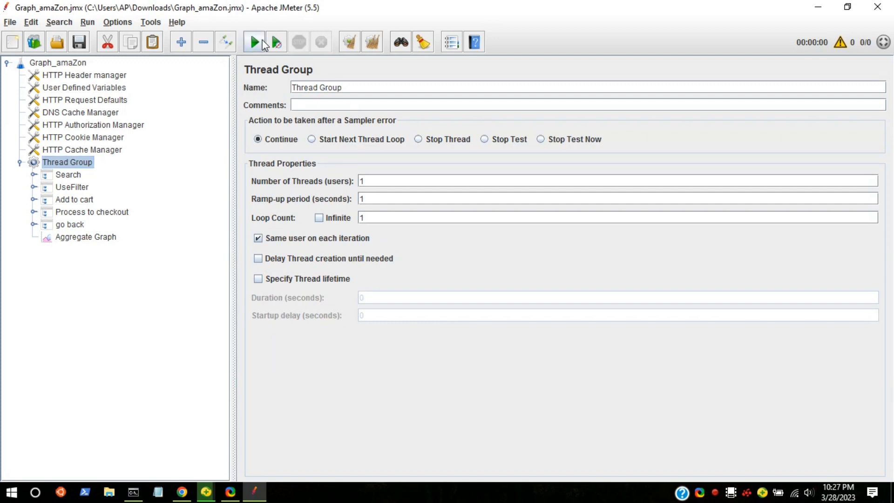
pyautogui.rightClick(80, 163)
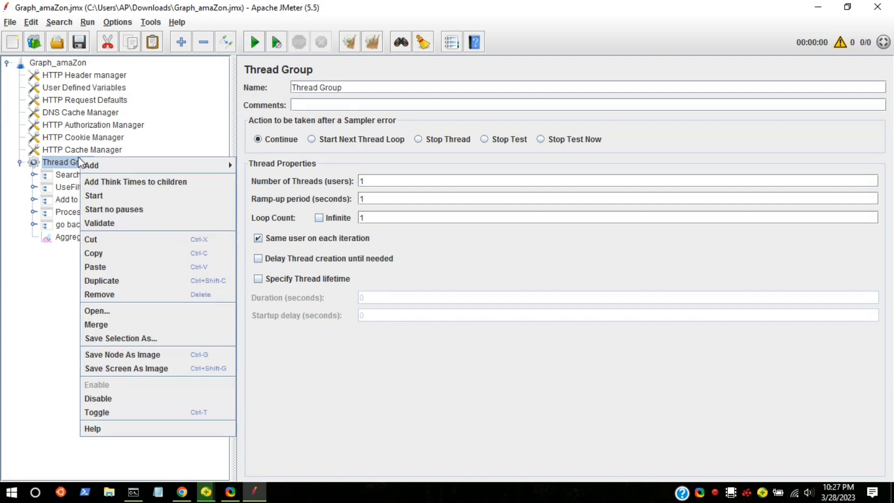
pyautogui.moveTo(112, 171)
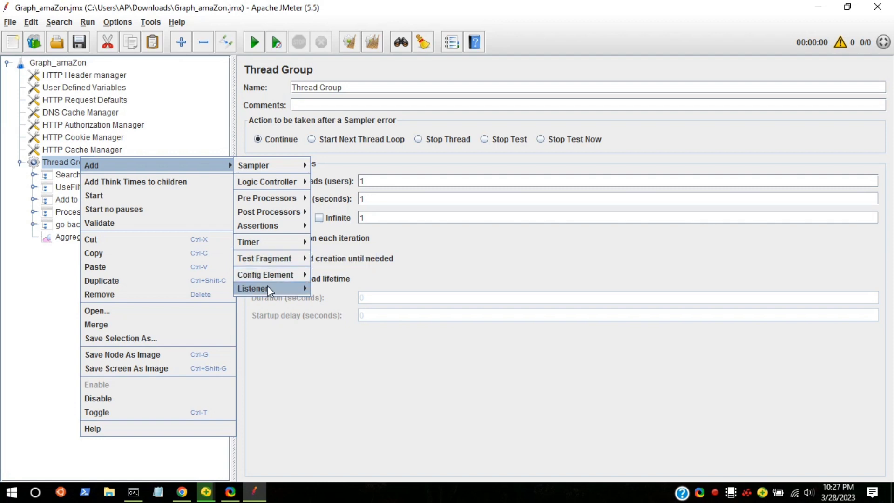
pyautogui.moveTo(261, 288)
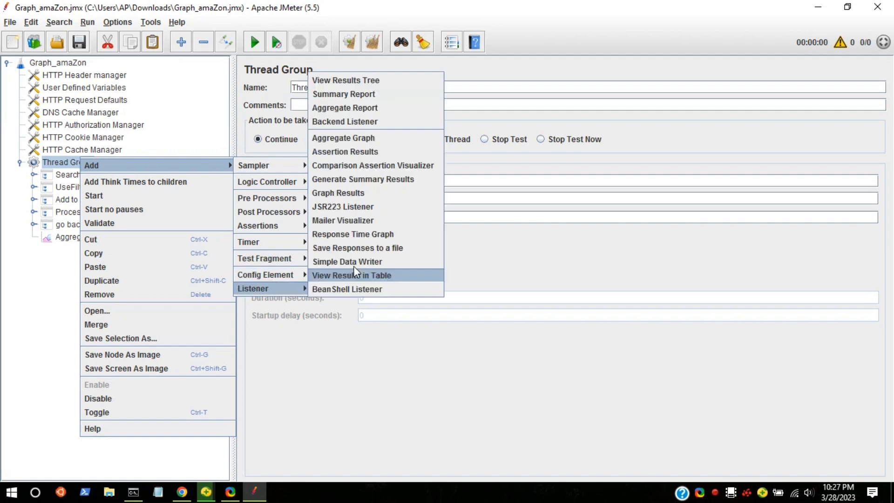
pyautogui.click(369, 83)
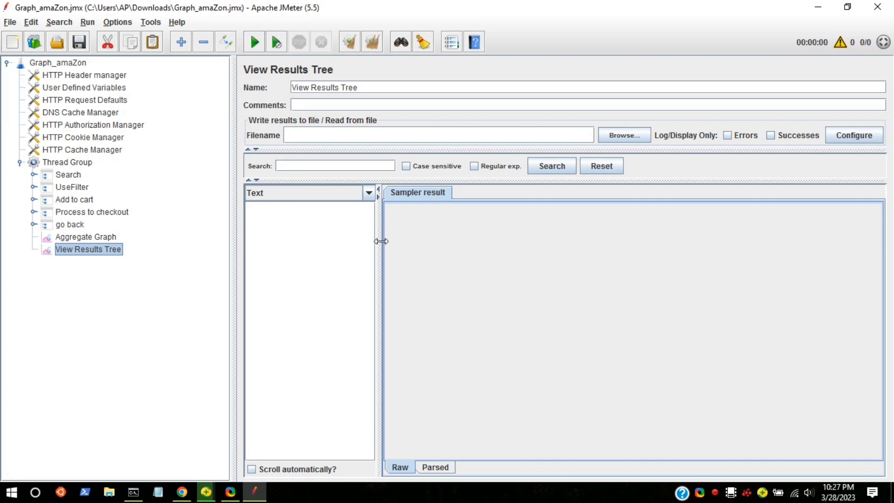
pyautogui.moveTo(381, 242); pyautogui.dragTo(508, 241)
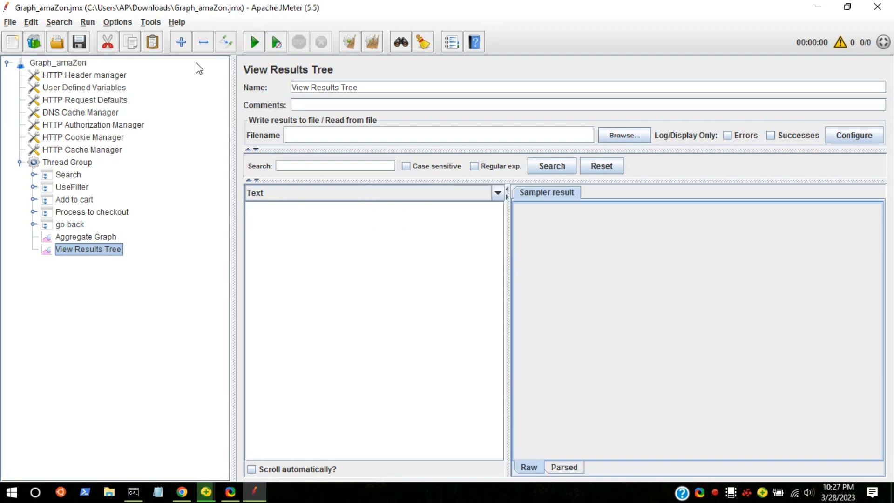
# Step: Run the test plan and inspect the sampler result and response body of an origin-completion.amazon.in suggestions request
pyautogui.click(260, 41)
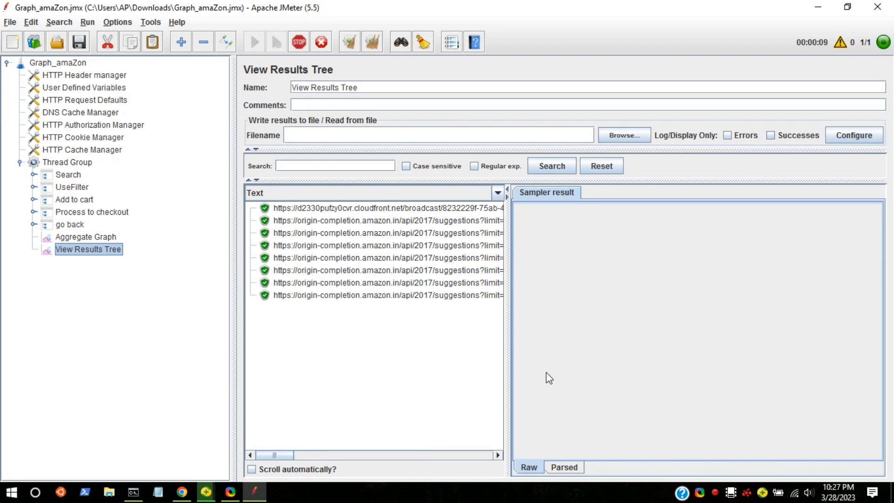
pyautogui.click(447, 257)
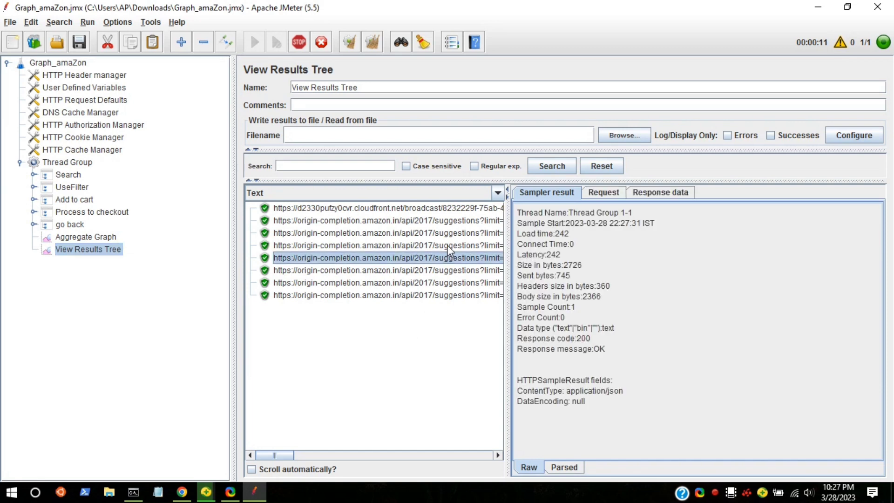
pyautogui.click(664, 193)
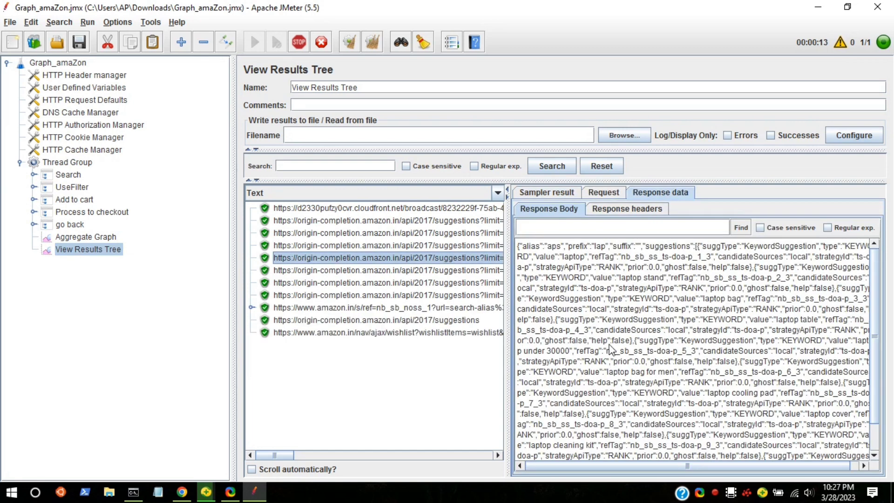
pyautogui.scroll(-3, 585, 343)
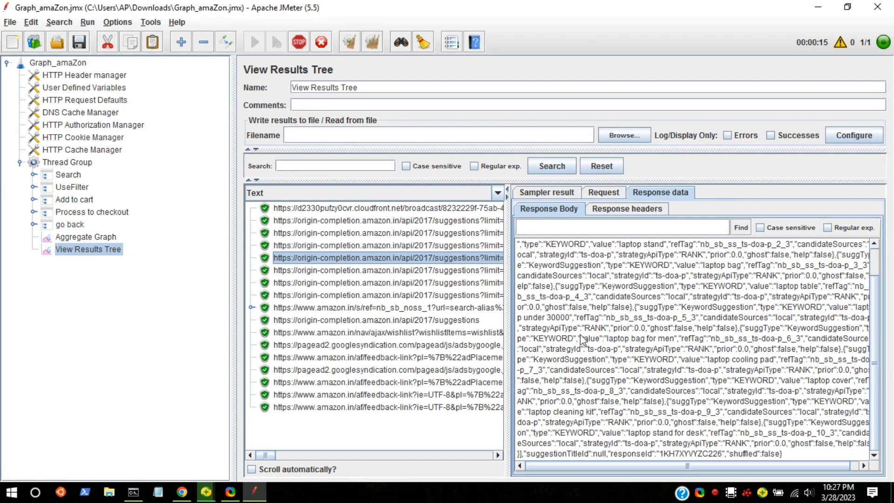
pyautogui.moveTo(783, 455); pyautogui.dragTo(601, 339)
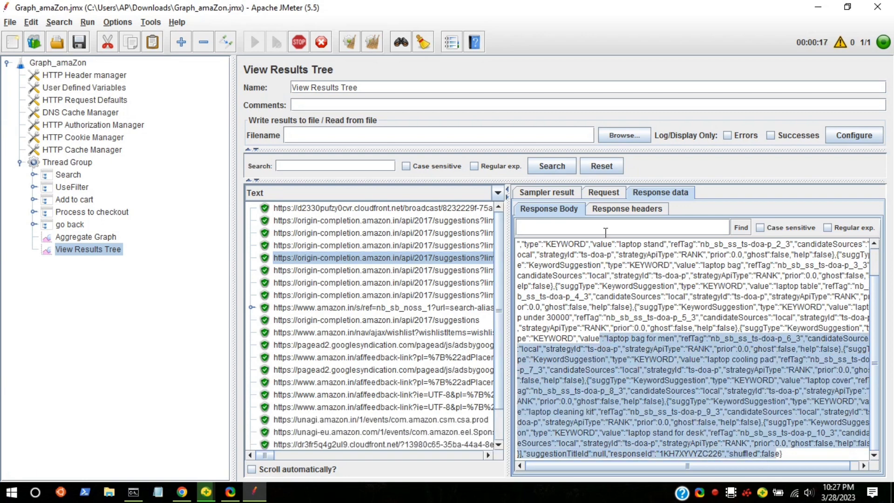
pyautogui.click(534, 192)
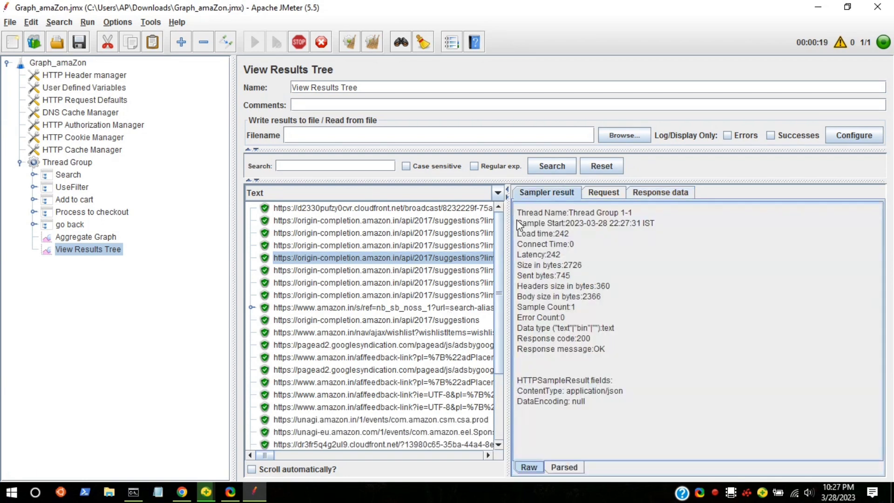
# Step: Check the sampler result of the Search transaction and open the Aggregate Graph listener's results
pyautogui.scroll(-3, 385, 368)
pyautogui.click(286, 431)
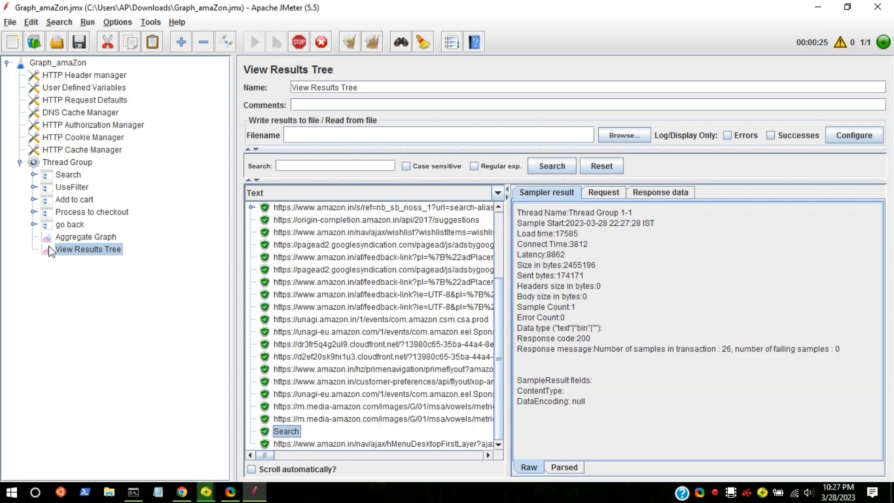
pyautogui.click(64, 238)
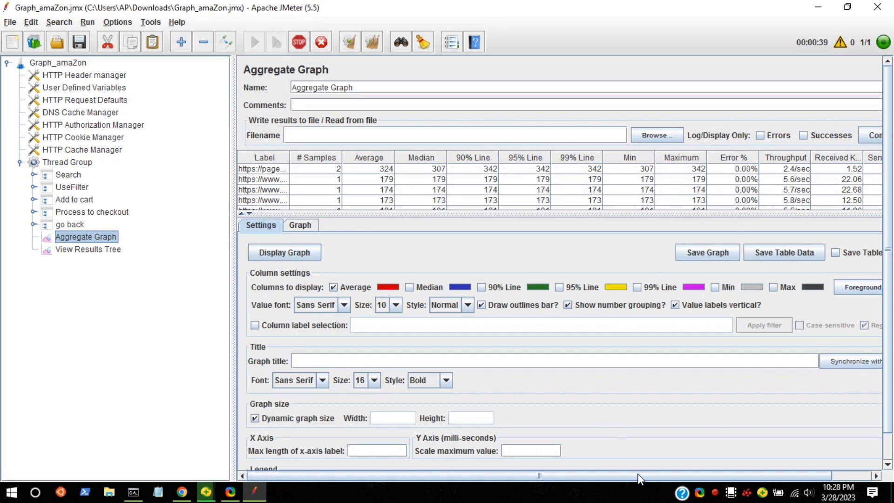
# Step: Check the remaining columns of the Aggregate Graph table, and turn on automatic scrolling in View Results Tree
pyautogui.hscroll(3, 676, 473)
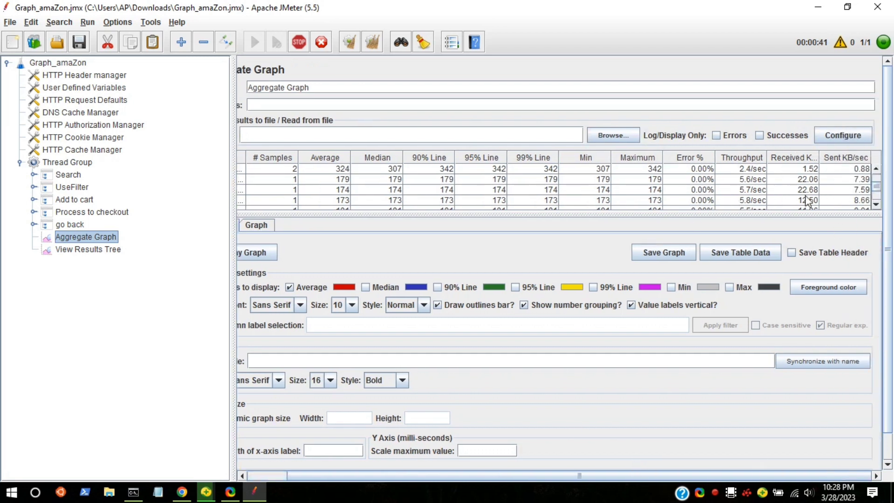
pyautogui.click(60, 254)
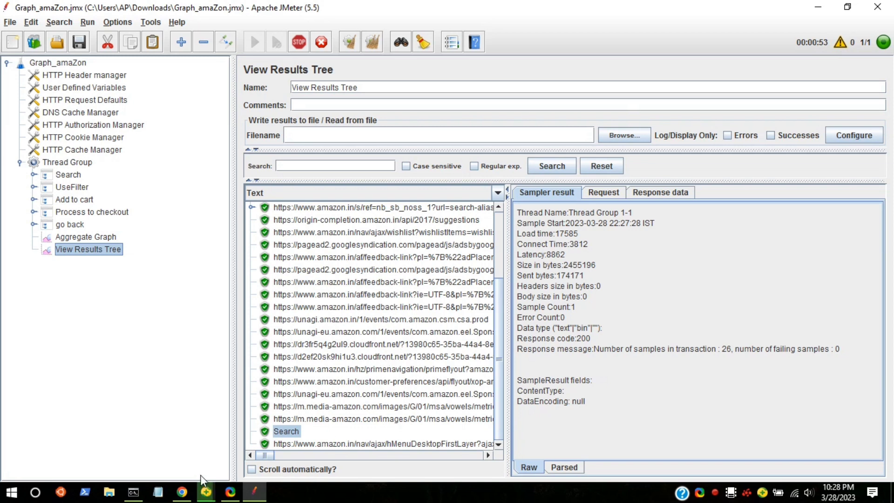
pyautogui.click(253, 469)
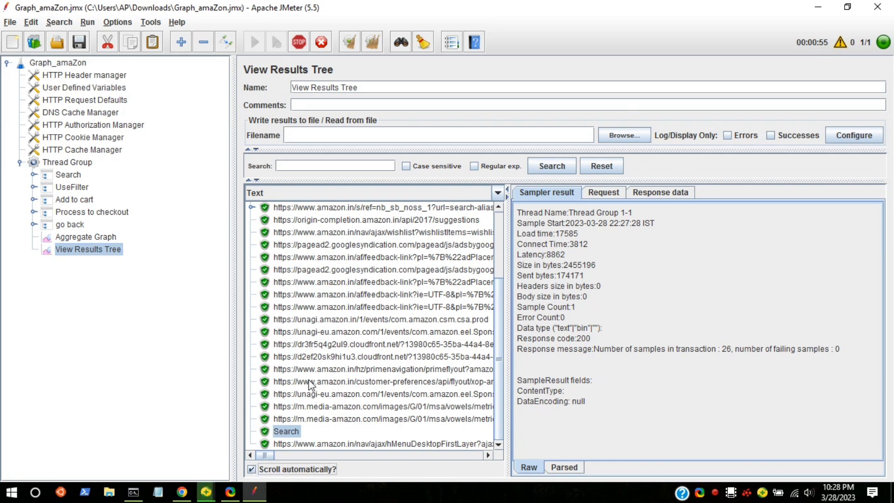
# Step: Inspect the response body of the hMenuDesktopFirstLayer request and turn off automatic scrolling of the sample list
pyautogui.moveTo(498, 355); pyautogui.dragTo(480, 366)
pyautogui.click(359, 444)
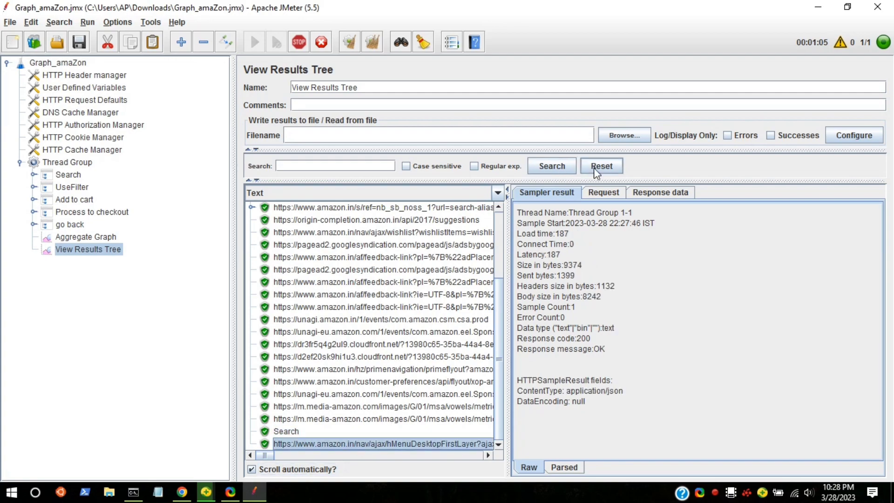
pyautogui.click(643, 193)
pyautogui.scroll(-15, 627, 280)
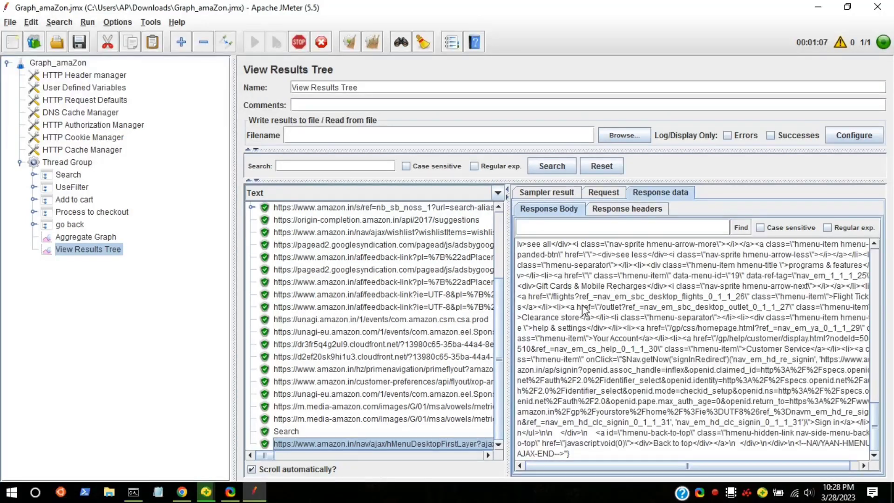
pyautogui.scroll(5, 522, 348)
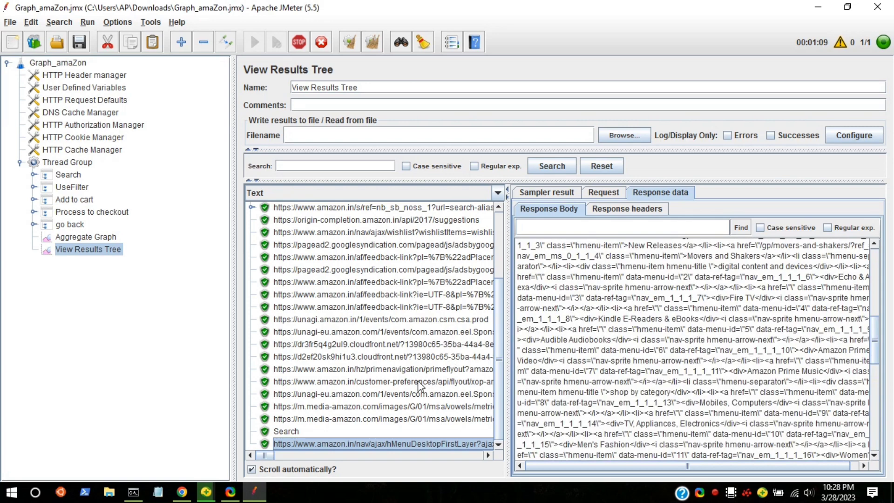
pyautogui.click(252, 469)
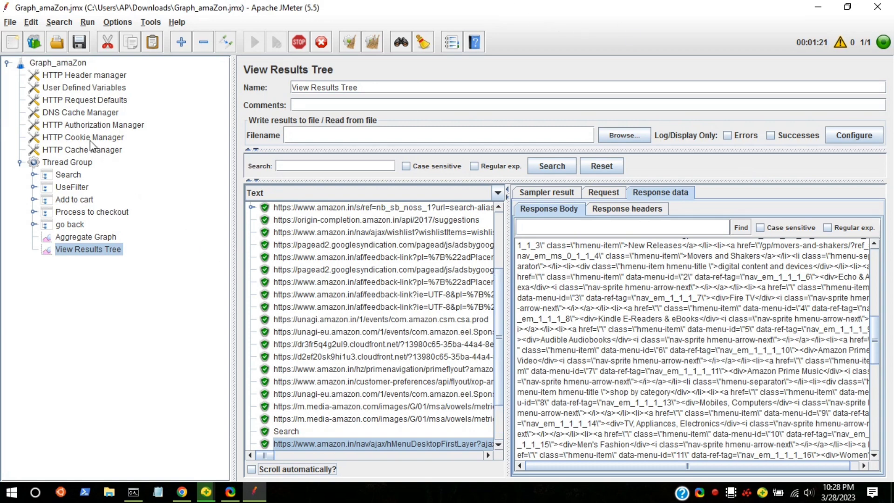
# Step: Review the Thread Group settings, the Aggregate Graph results and the samples following the Search transaction in View Results Tree
pyautogui.click(90, 163)
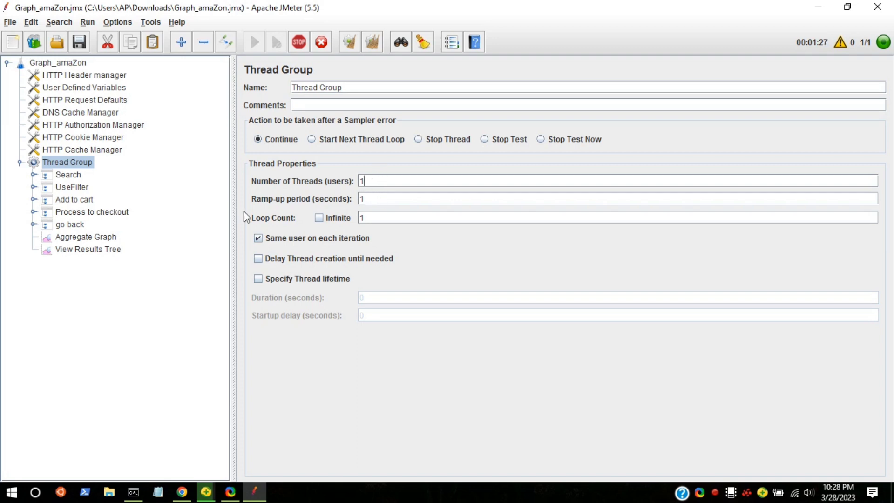
pyautogui.click(65, 236)
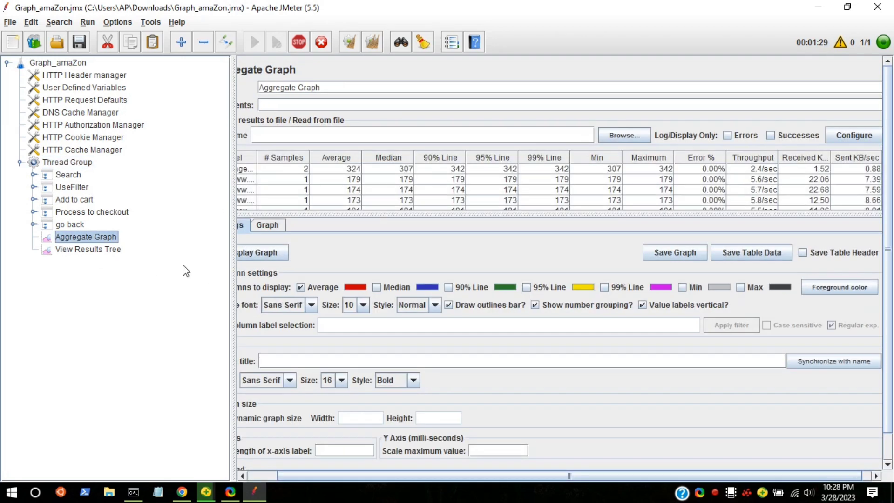
pyautogui.click(99, 251)
pyautogui.scroll(-3, 383, 337)
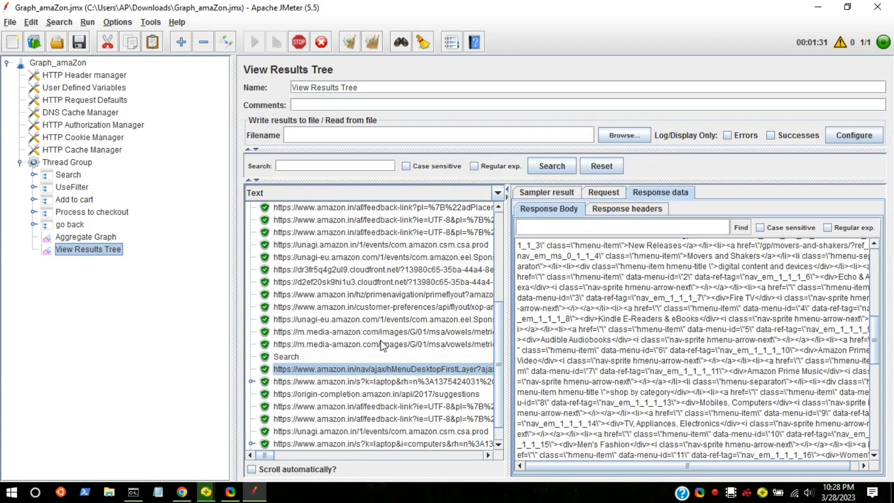
pyautogui.scroll(-1, 499, 367)
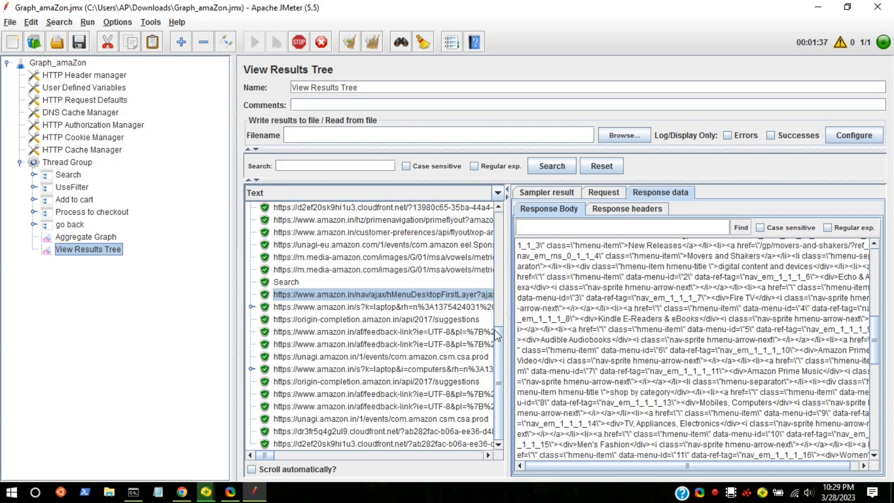
pyautogui.moveTo(500, 341); pyautogui.dragTo(496, 368)
pyautogui.moveTo(502, 355); pyautogui.dragTo(499, 377)
# Step: Set the Thread Group to 10 users with a ramp-up period of 0 seconds and rerun the test plan
pyautogui.click(50, 163)
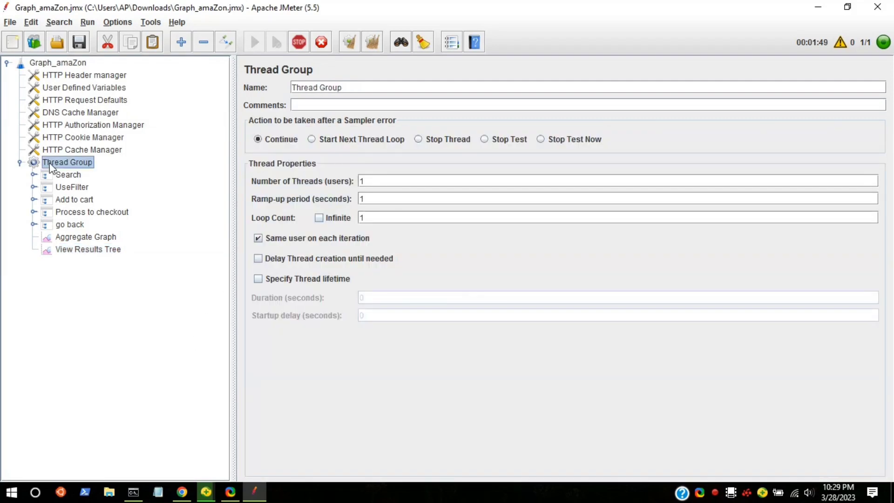
pyautogui.click(399, 177)
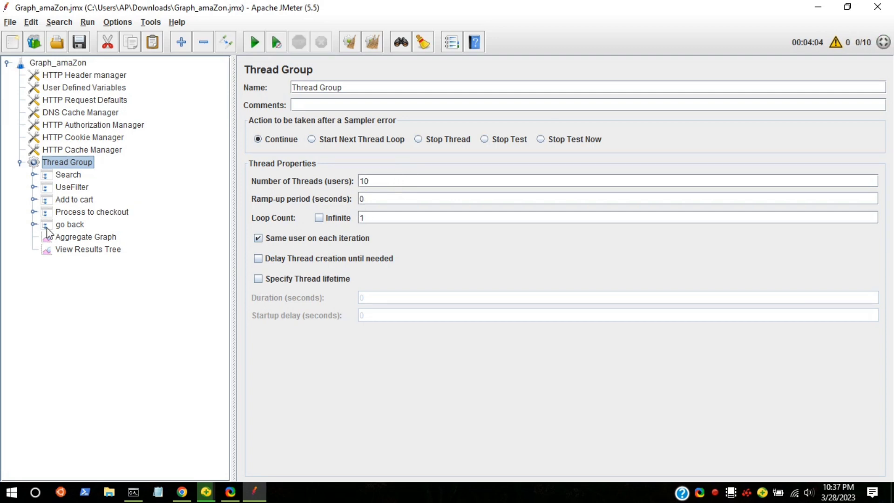
# Step: Display the Aggregate Graph listener's bar chart of average times for the 10-user run
pyautogui.click(61, 237)
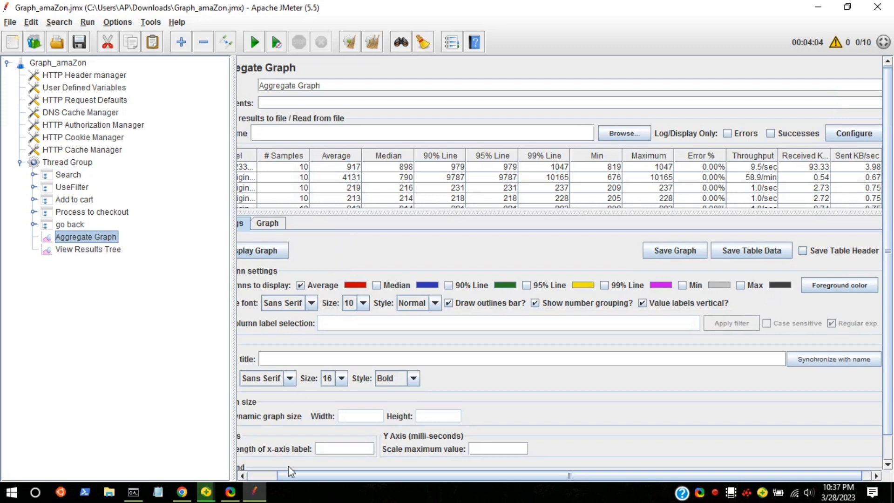
pyautogui.moveTo(299, 475); pyautogui.dragTo(235, 474)
pyautogui.click(289, 252)
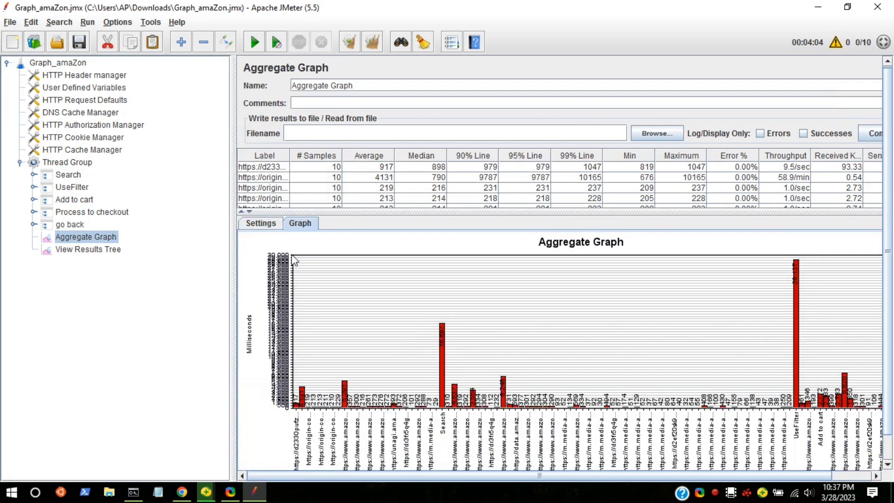
pyautogui.scroll(-2, 463, 341)
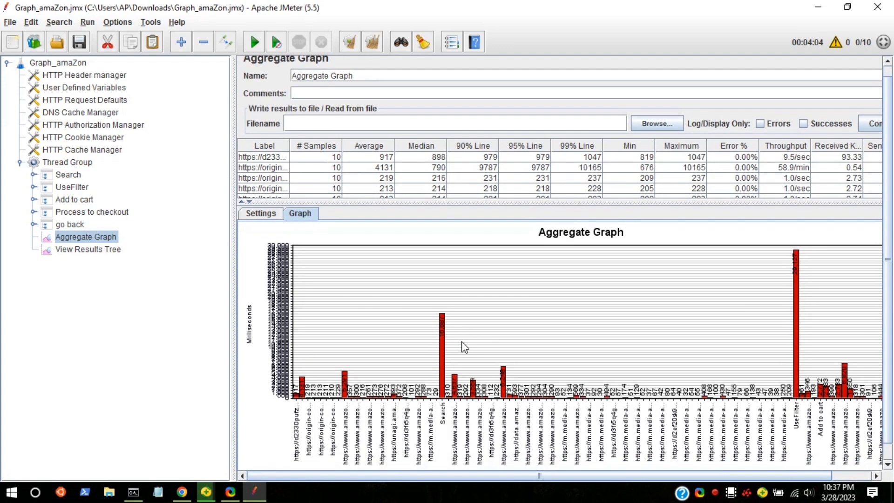
pyautogui.scroll(-2, 466, 352)
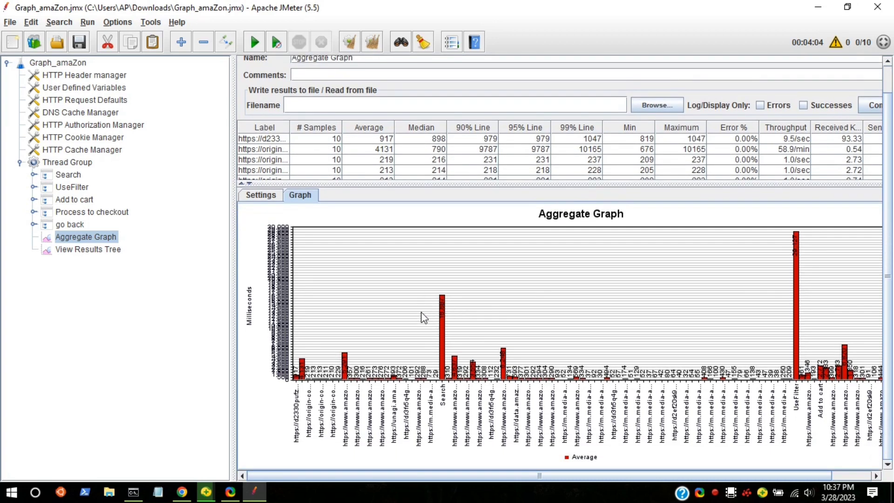
# Step: Examine the rest of the Aggregate Graph chart and read the results table through to its total row
pyautogui.moveTo(466, 475); pyautogui.dragTo(543, 475)
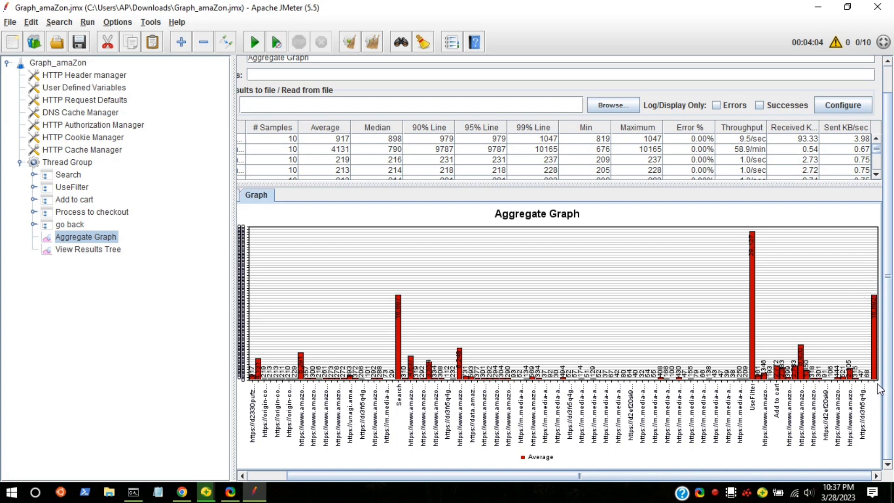
pyautogui.scroll(1, 726, 321)
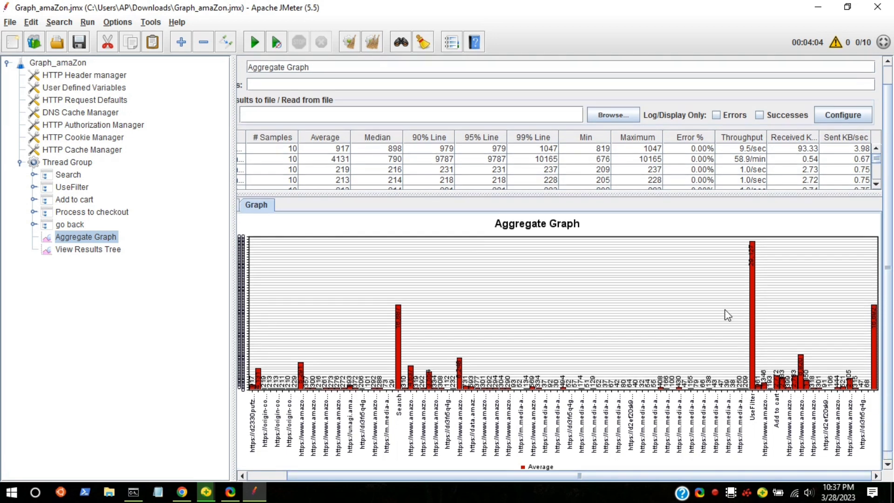
pyautogui.scroll(-1, 729, 307)
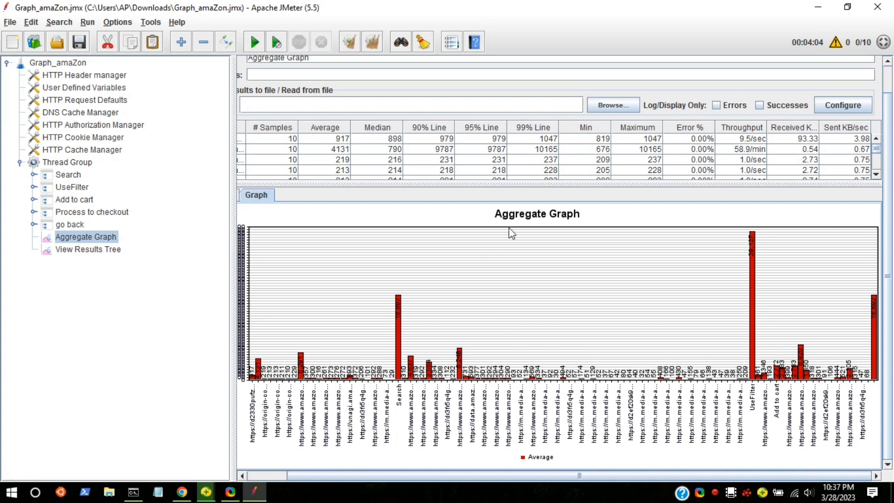
pyautogui.scroll(-6, 591, 173)
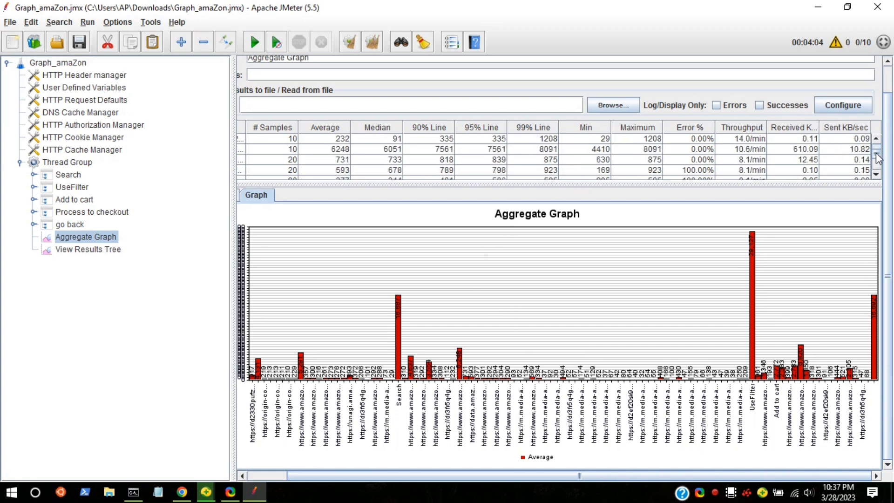
pyautogui.moveTo(877, 156); pyautogui.dragTo(876, 168)
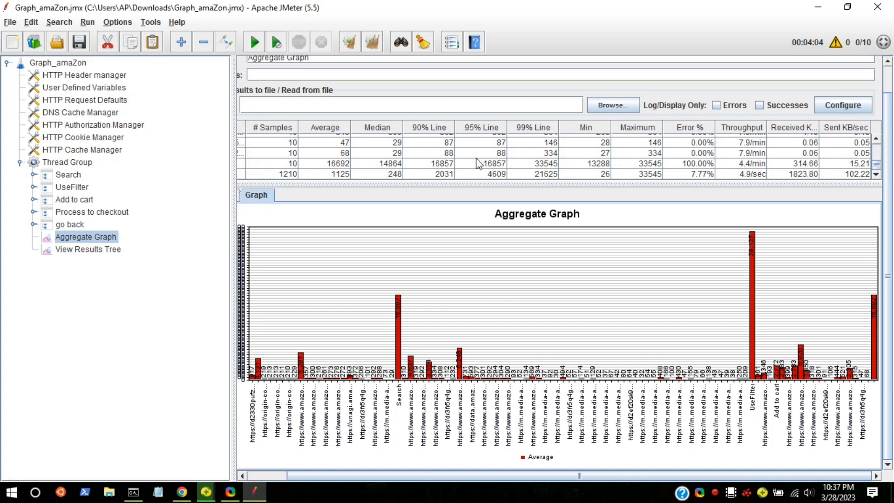